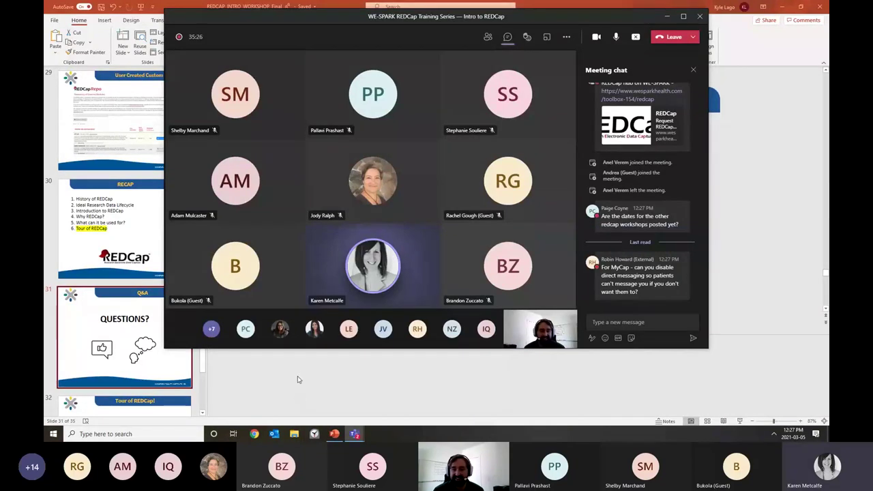
Step: Open a new Google Chrome window from the taskbar and maximise it
left_click(254, 433)
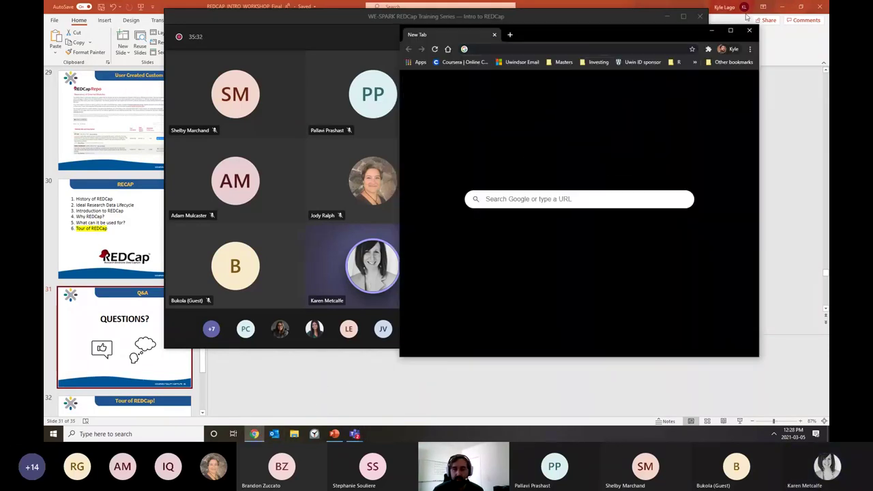
left_click(327, 328)
left_click(253, 433)
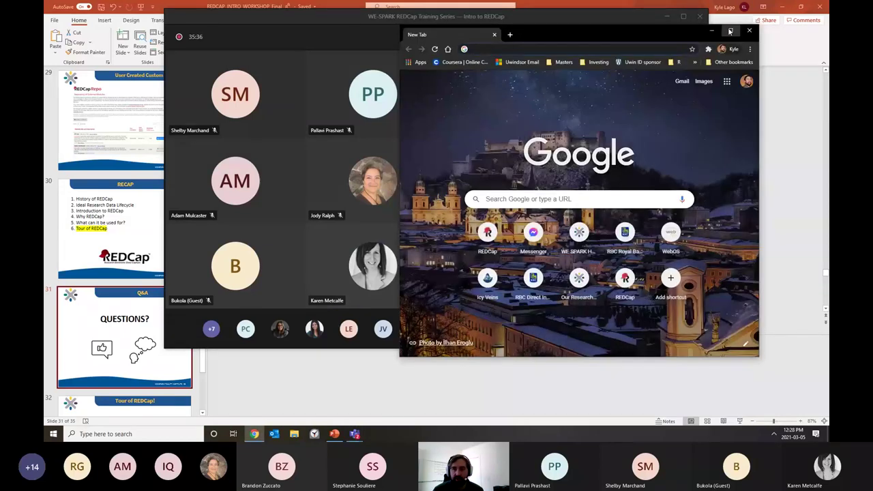
left_click(730, 32)
Step: Browse the Chrome menu's Bookmarks submenu, then bring Chrome back in front of the Teams meeting
left_click(820, 21)
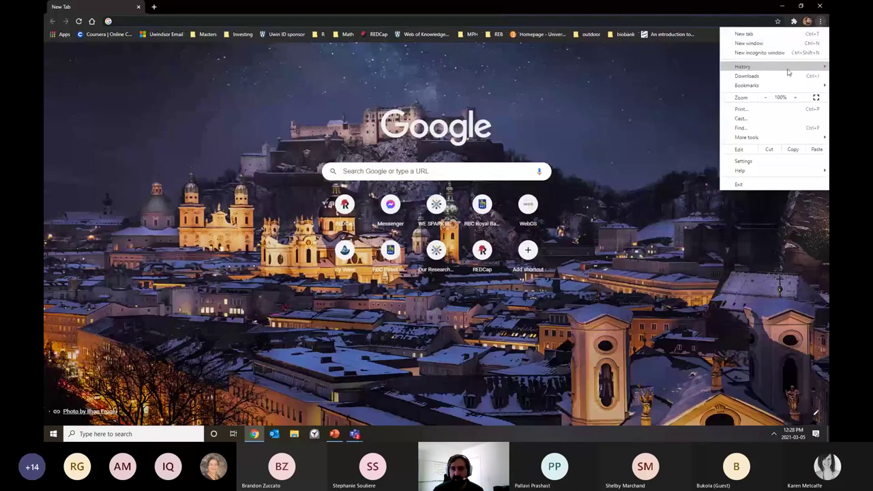
mouse_move(789, 85)
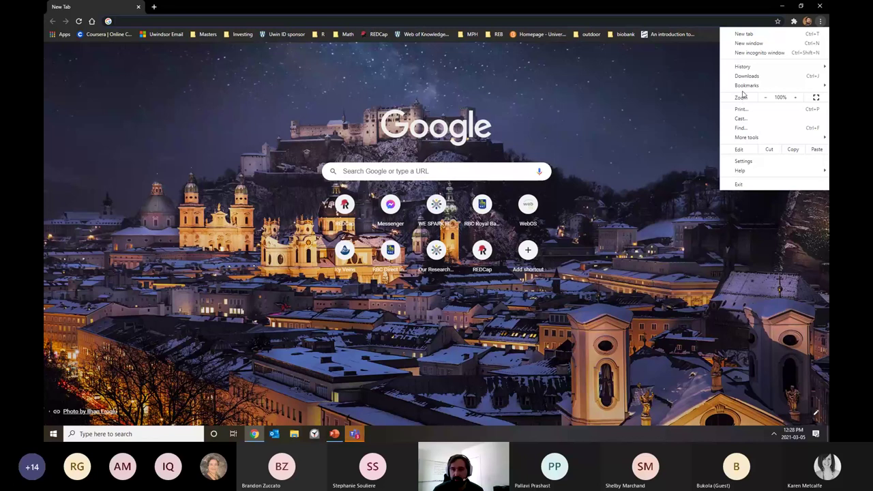
mouse_move(747, 85)
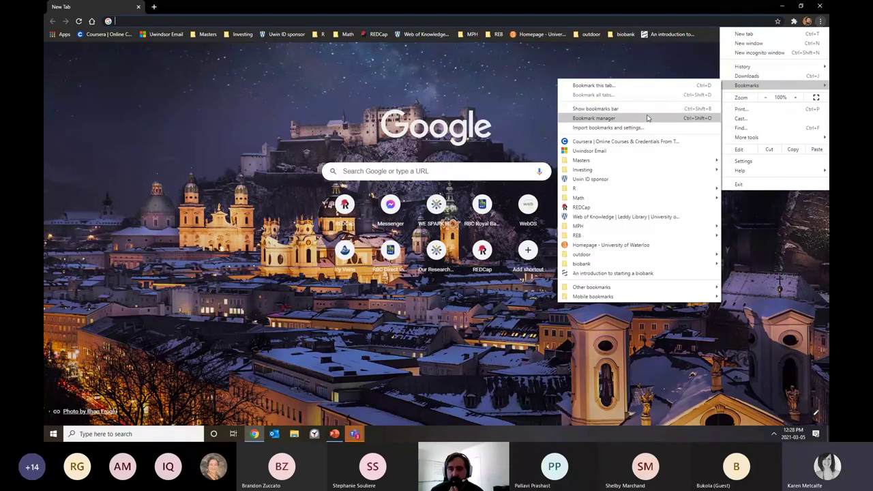
left_click(821, 21)
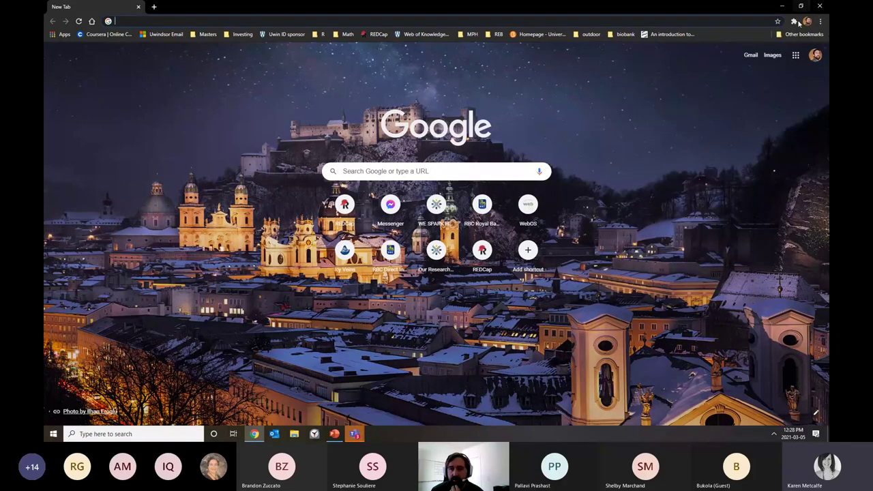
left_click(354, 433)
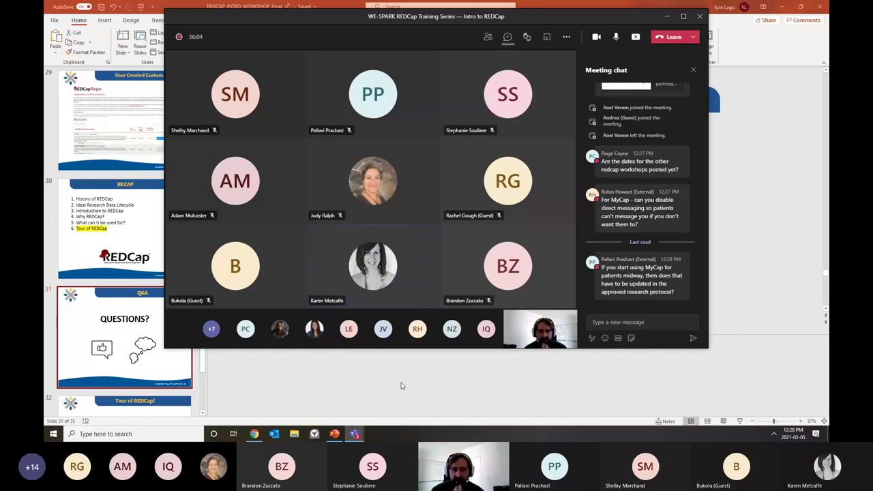
left_click(255, 434)
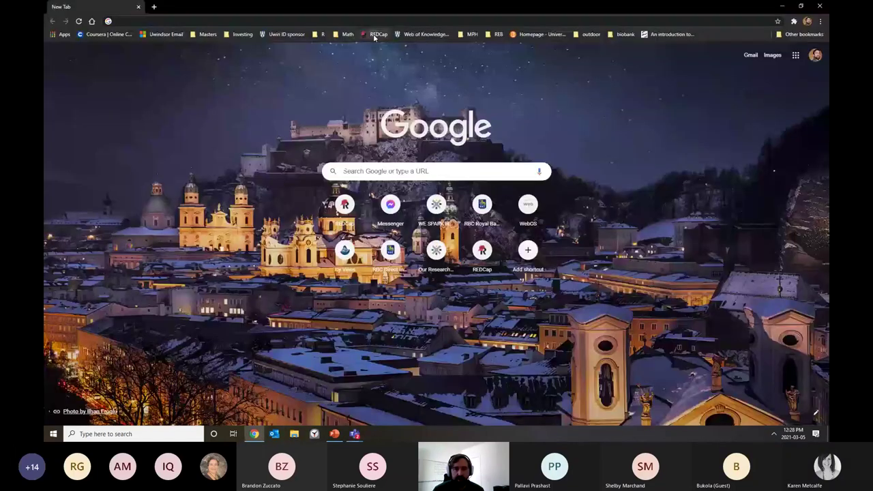
Step: Open REDCap from the bookmark, log in to My Projects, then log out again
left_click(373, 33)
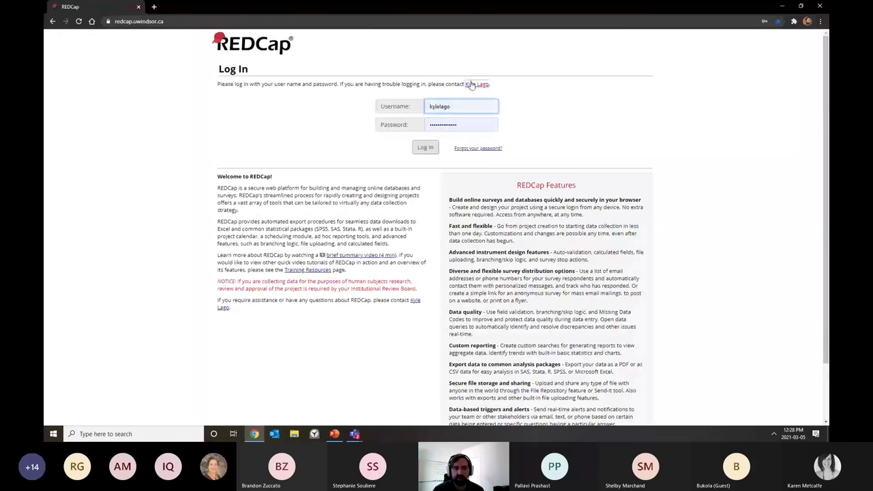
left_click(425, 148)
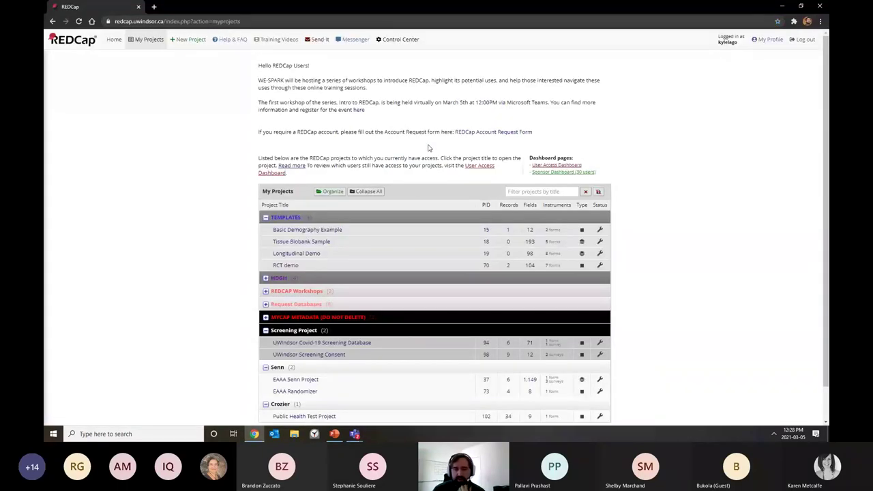
mouse_move(355, 435)
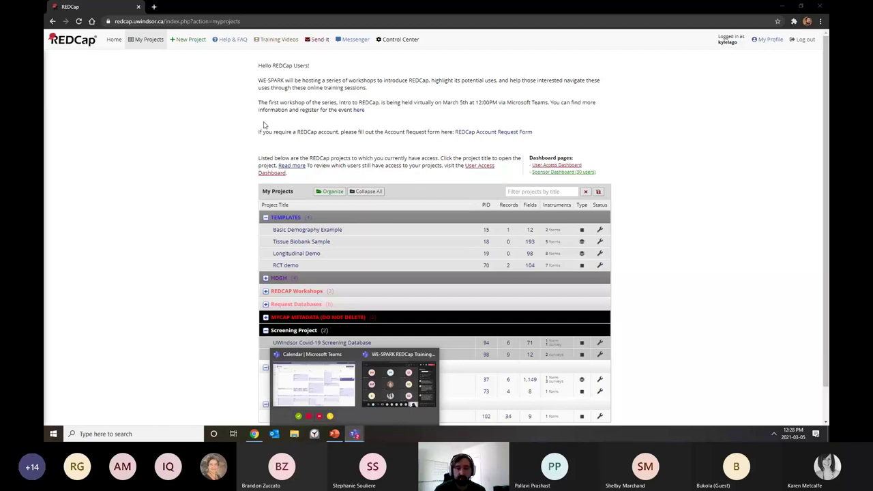
left_click(780, 63)
left_click(803, 39)
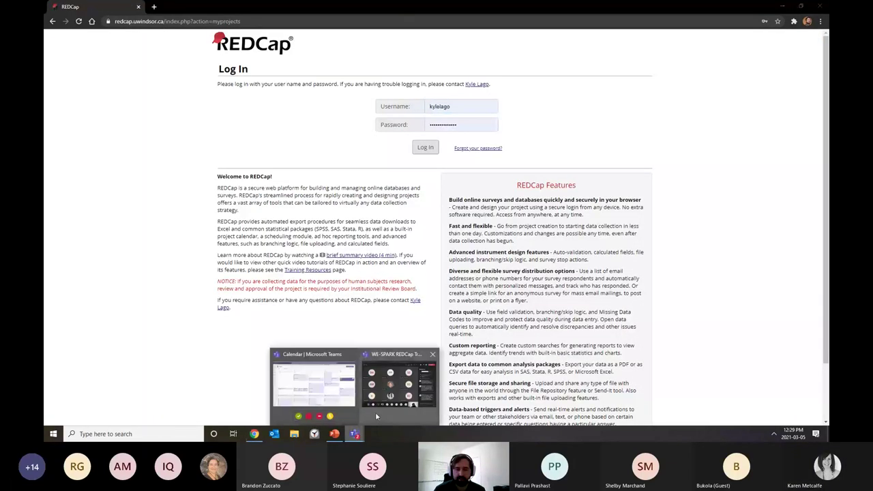
Step: Reveal the full redcap.uwindsor.ca address, then log in with the autofilled credentials
mouse_move(381, 407)
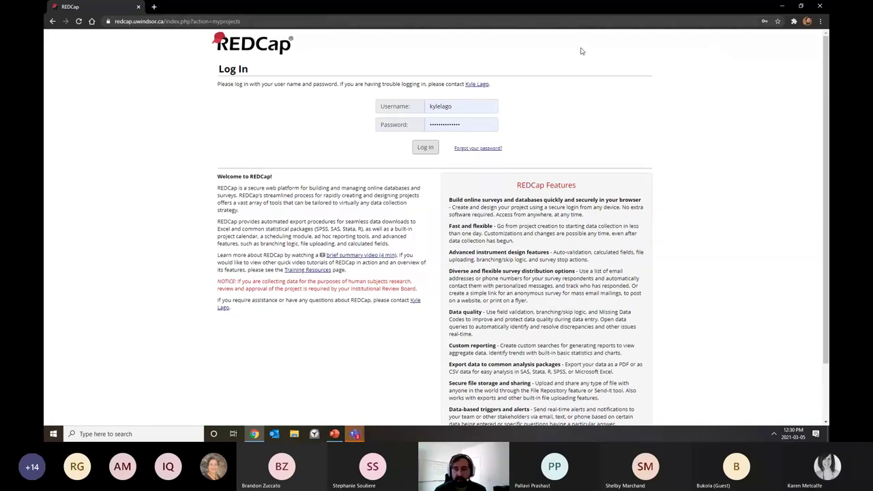
left_click(165, 20)
left_click(164, 20)
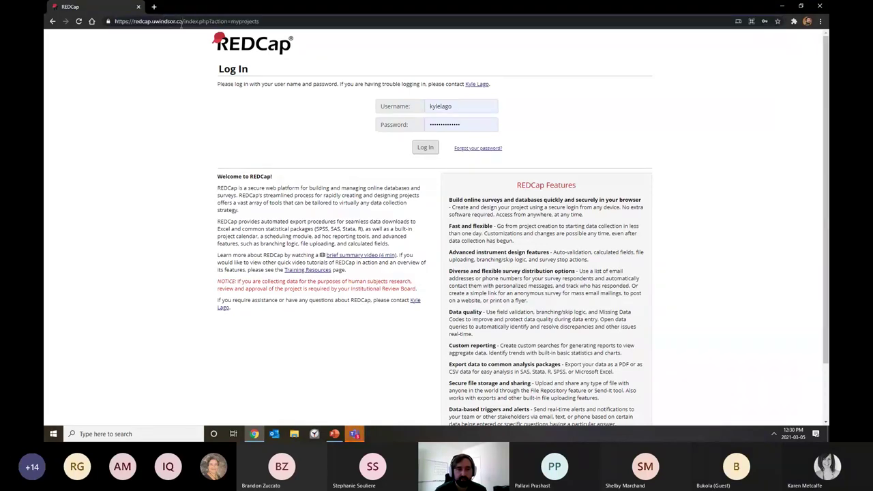
left_click(211, 318)
left_click(165, 21)
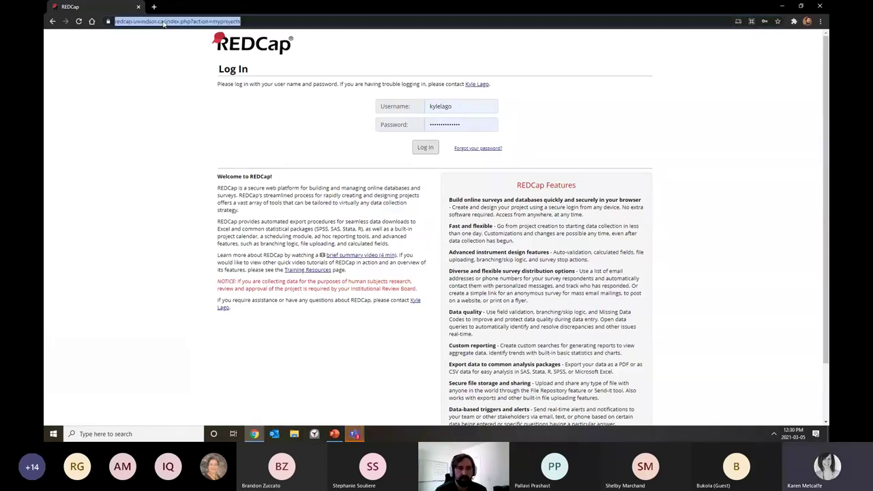
left_click(164, 21)
left_click(165, 77)
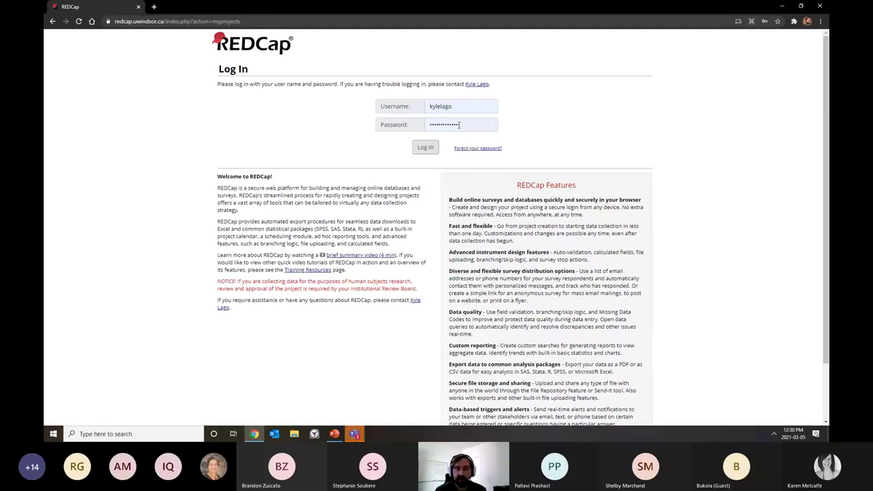
left_click(431, 147)
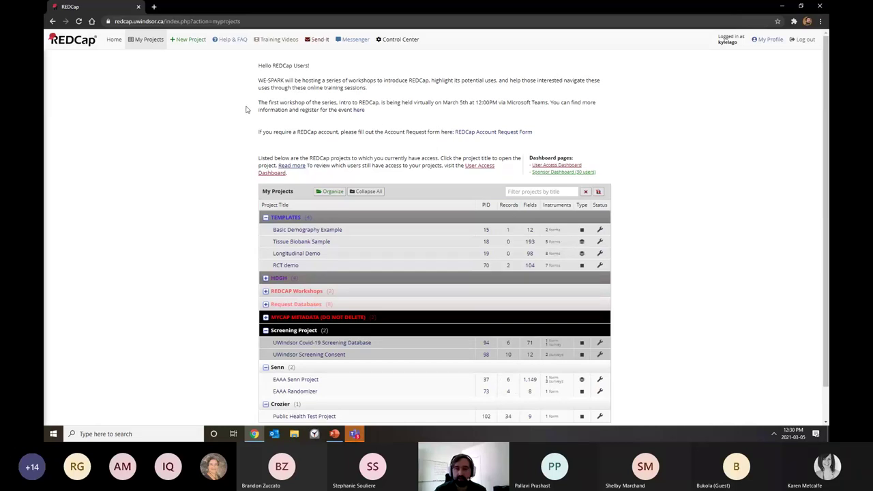
Step: Collapse all folders, expand TEMPLATES, and collapse Screening Project, Senn and Crozier
left_click(277, 220)
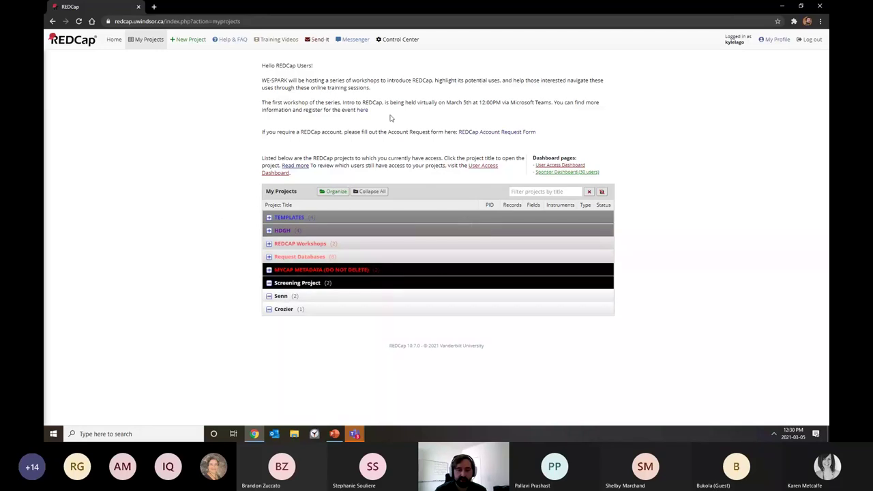
left_click(289, 218)
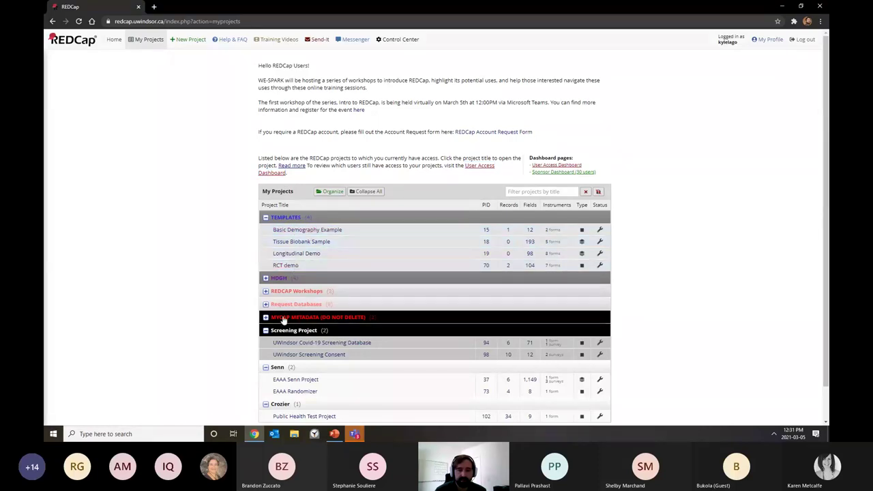
left_click(266, 331)
left_click(265, 343)
left_click(269, 356)
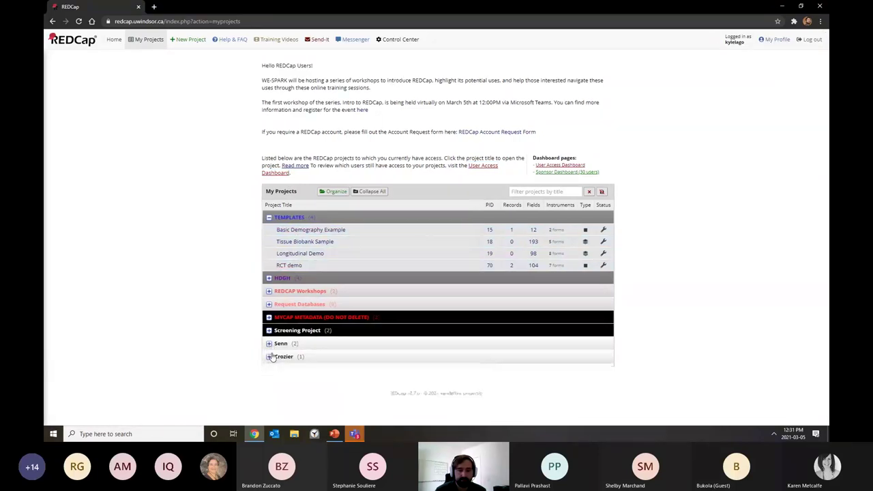
Step: Open Training Videos and scroll through the Getting Started, Building a Project and Basic Features tutorials
left_click(280, 39)
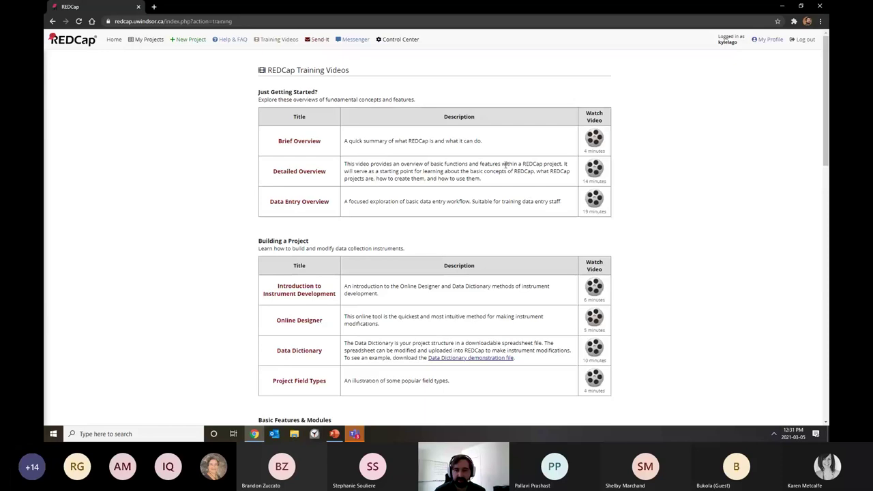
scroll(506, 164, "down", 4)
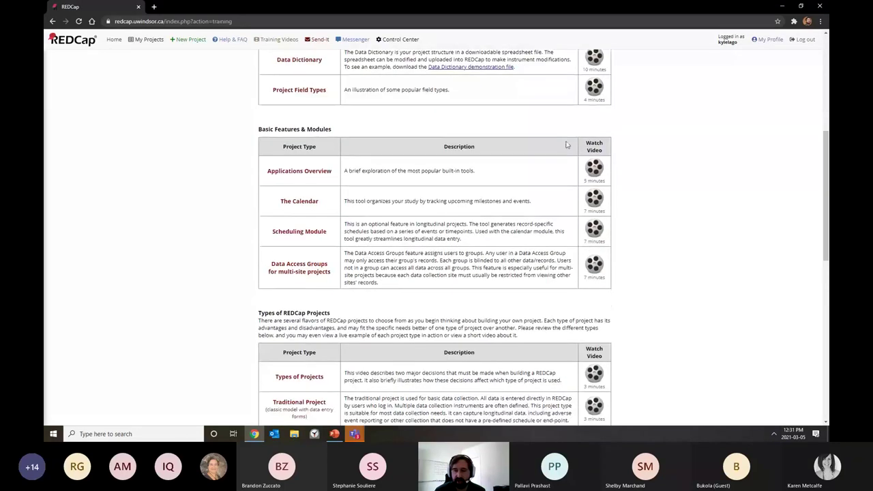
scroll(566, 145, "down", 10)
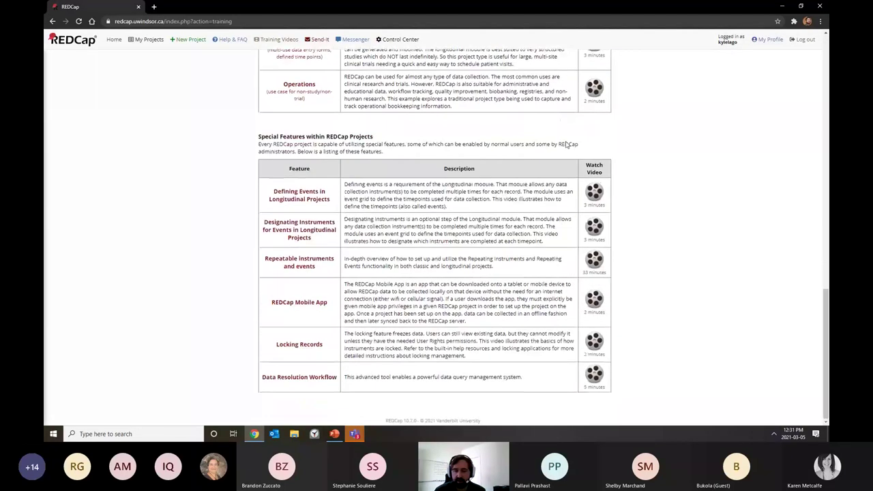
scroll(533, 166, "up", 4)
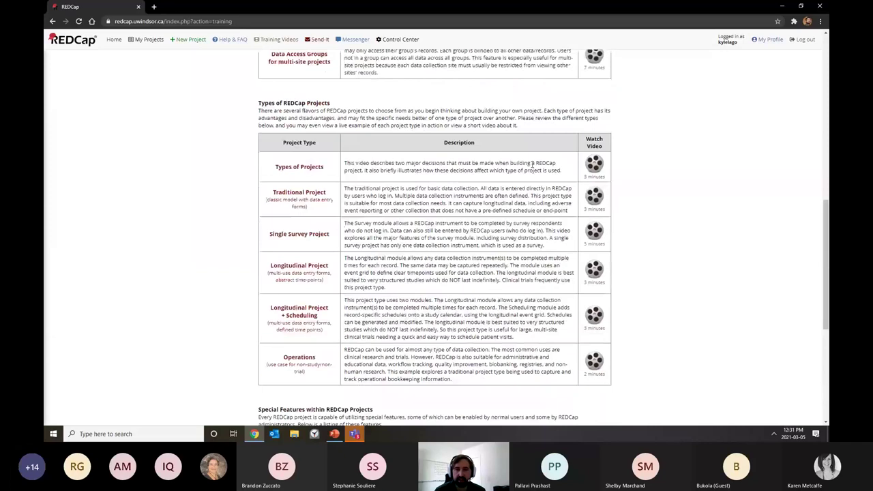
scroll(531, 164, "up", 11)
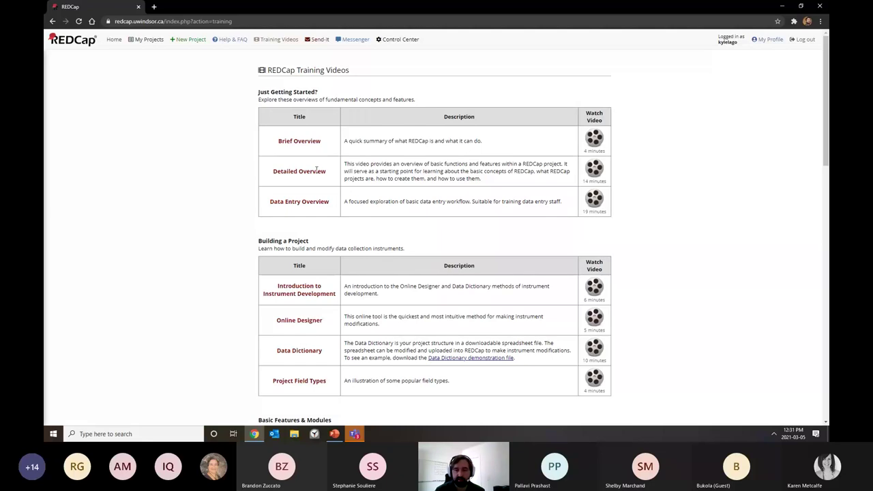
scroll(325, 215, "down", 1)
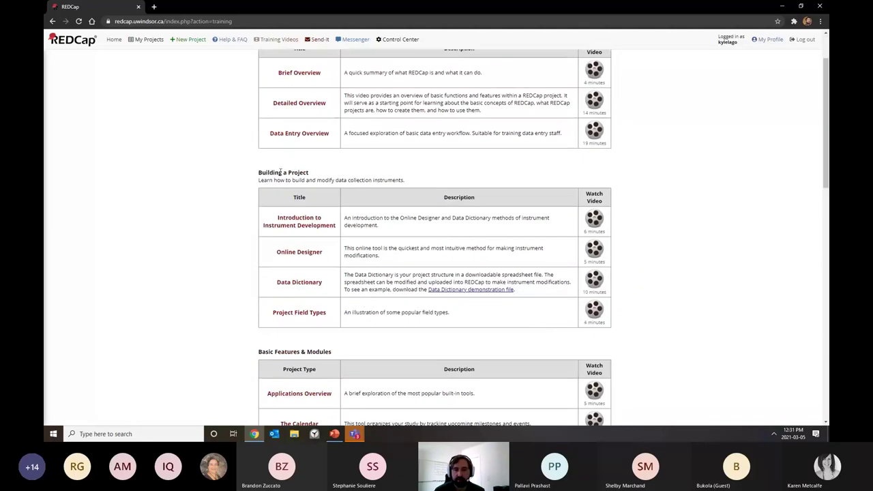
scroll(289, 207, "down", 1)
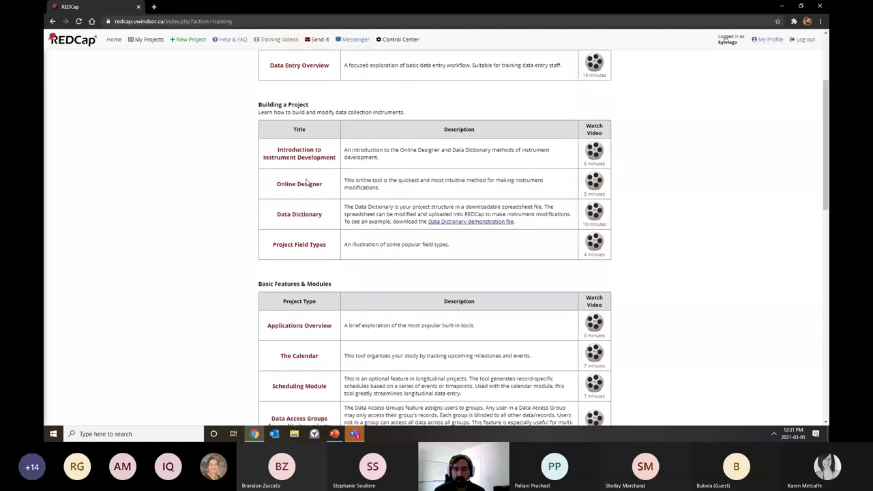
scroll(346, 169, "down", 2)
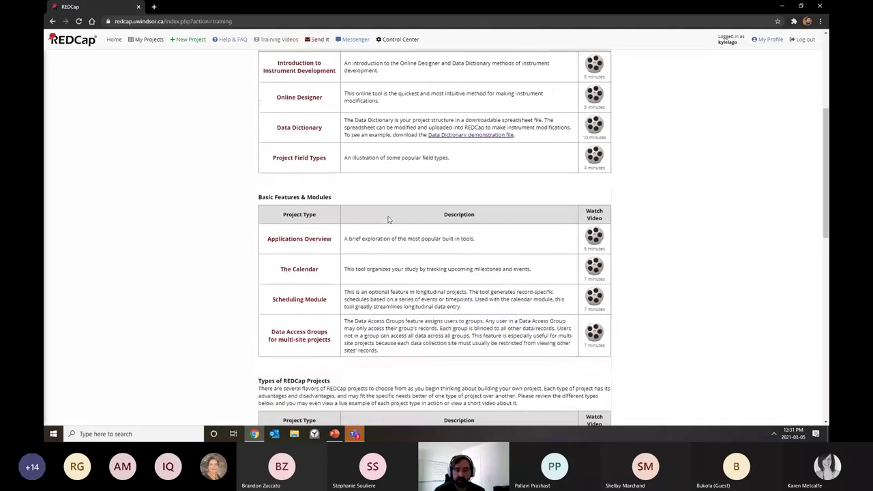
scroll(393, 212, "down", 2)
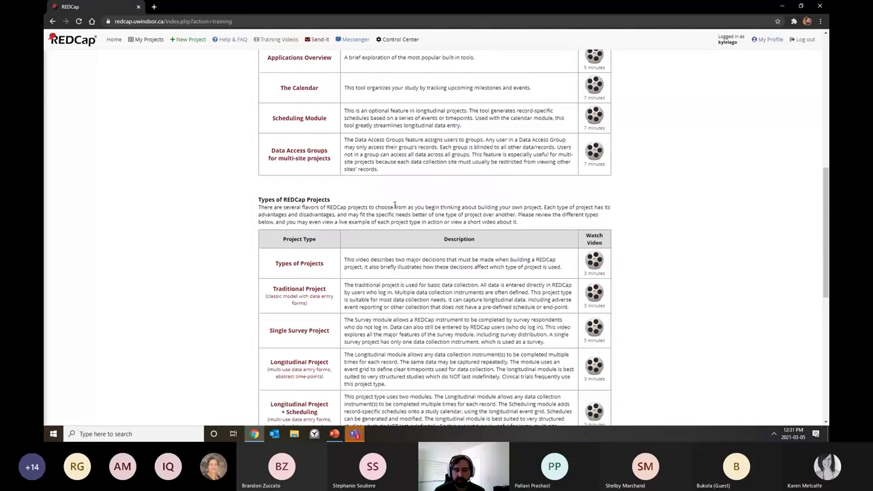
scroll(389, 208, "down", 1)
scroll(380, 208, "up", 6)
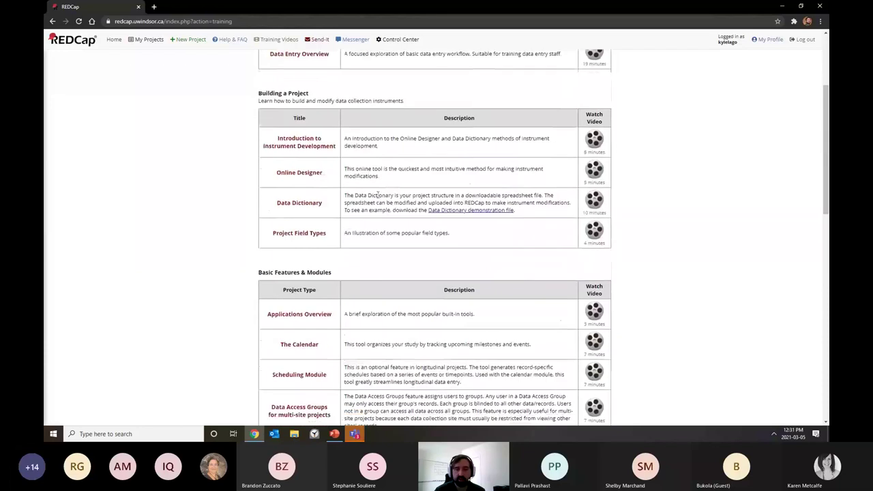
scroll(378, 195, "up", 3)
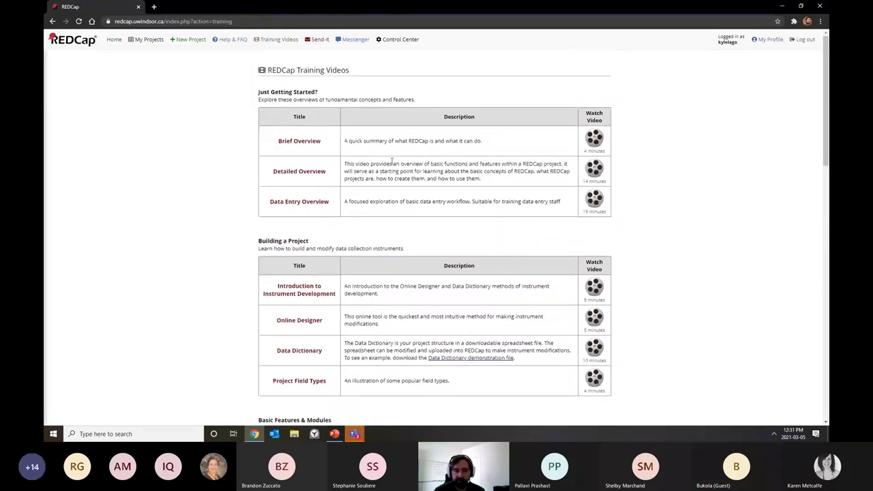
left_click(258, 41)
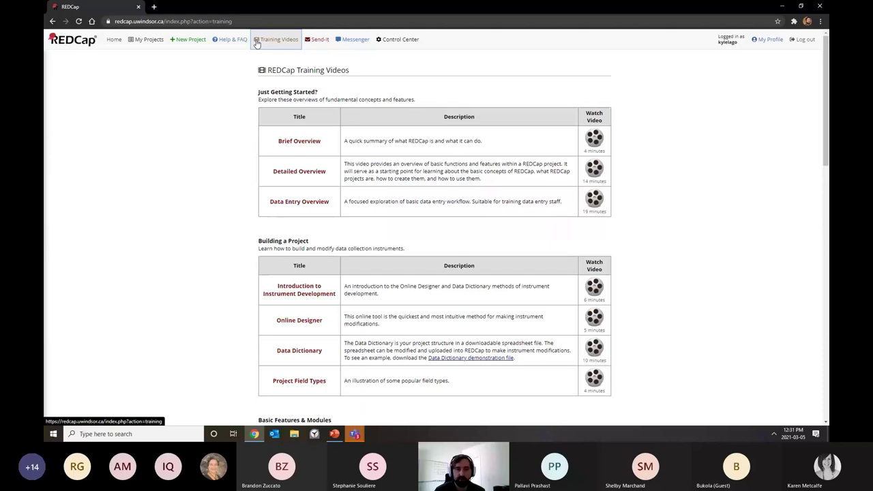
Step: Go to My Projects and open the Basic Demography Example project under Templates
left_click(141, 42)
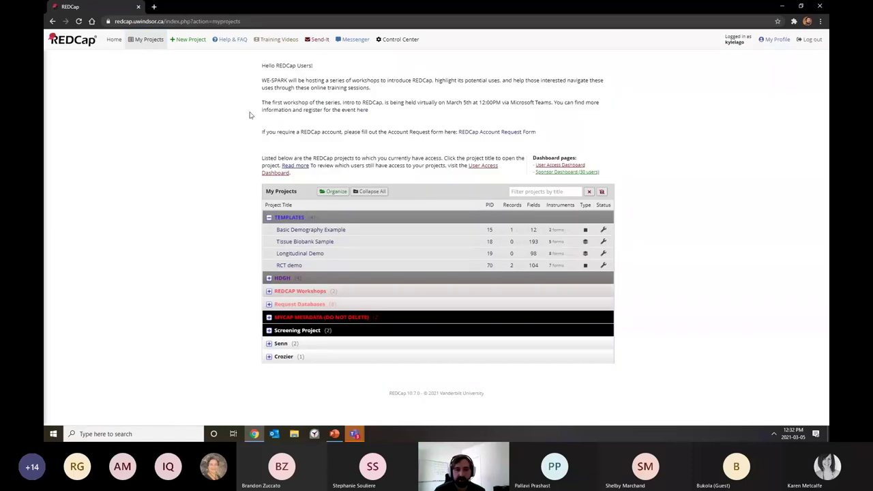
left_click(329, 231)
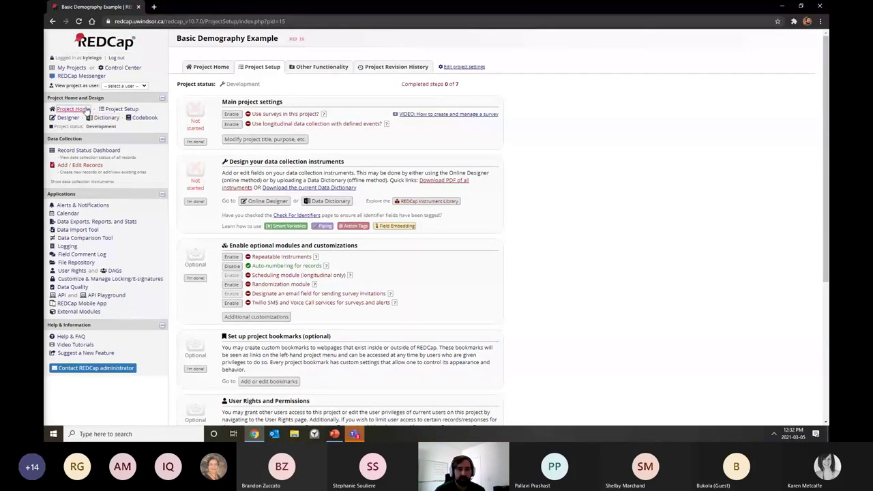
left_click(70, 120)
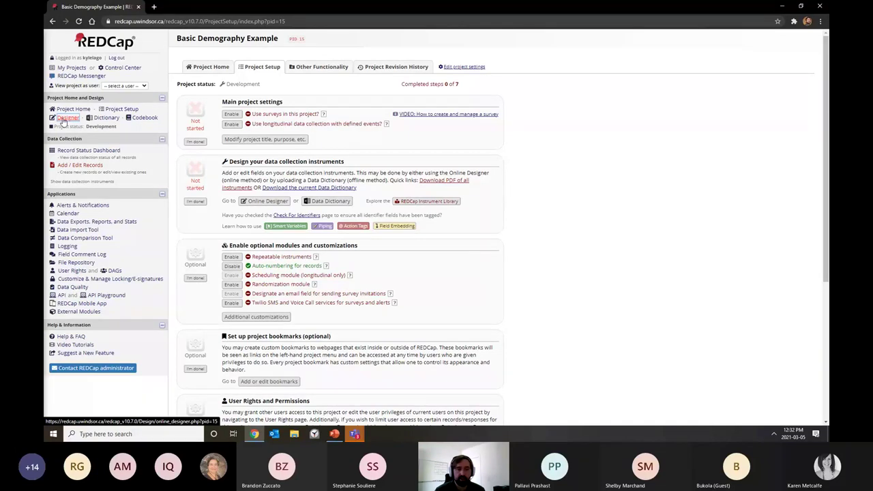
Step: Open the Basic Demography Form from the Designer's instrument list and scroll through its fields
left_click(63, 118)
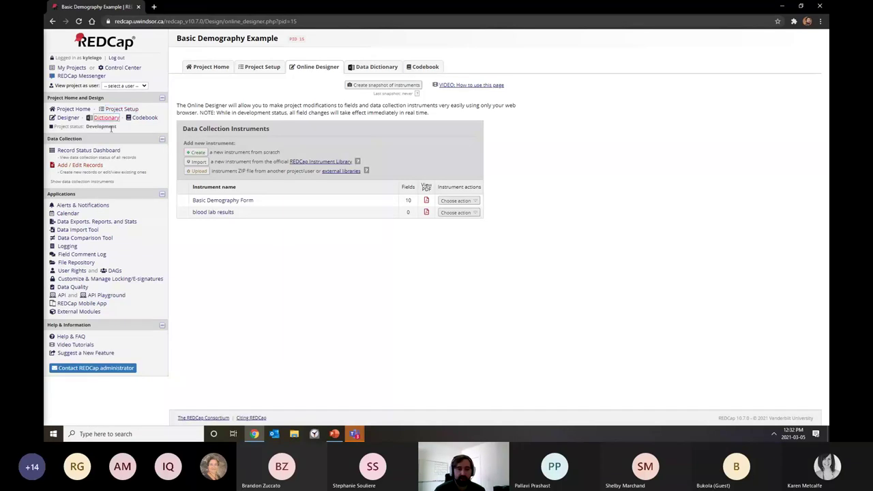
left_click(219, 200)
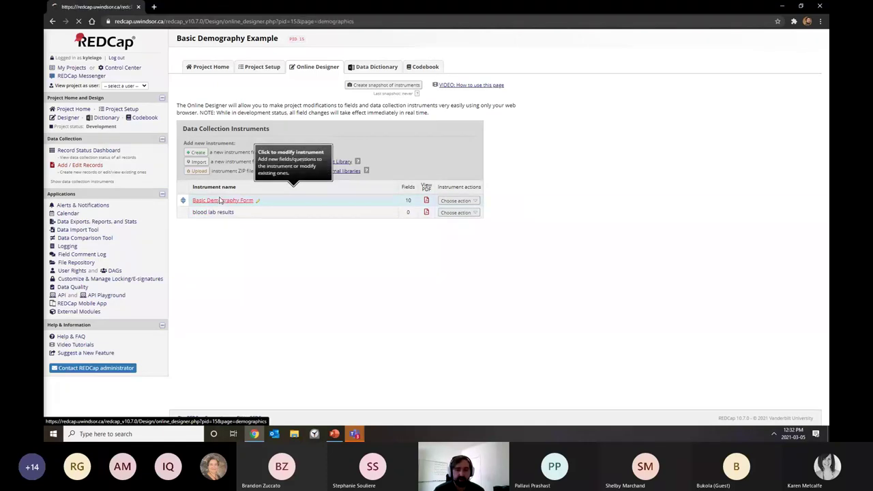
scroll(223, 188, "down", 1)
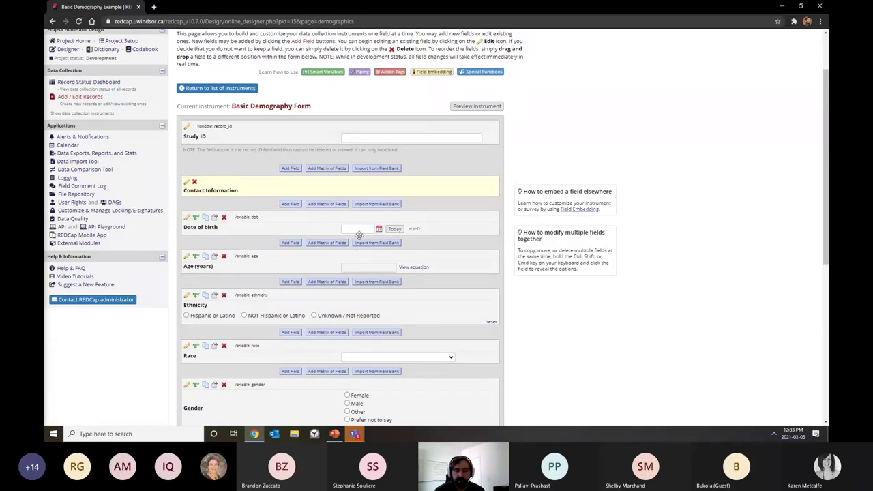
left_click(187, 218)
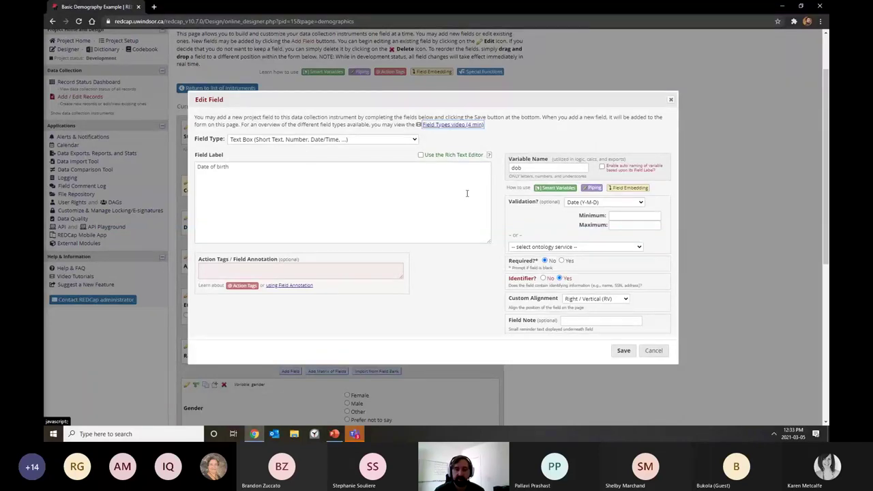
left_click(580, 203)
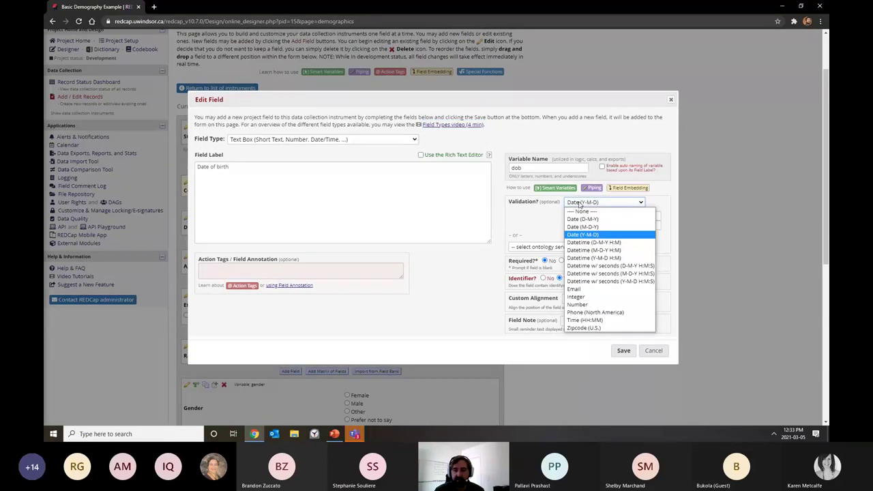
left_click(580, 203)
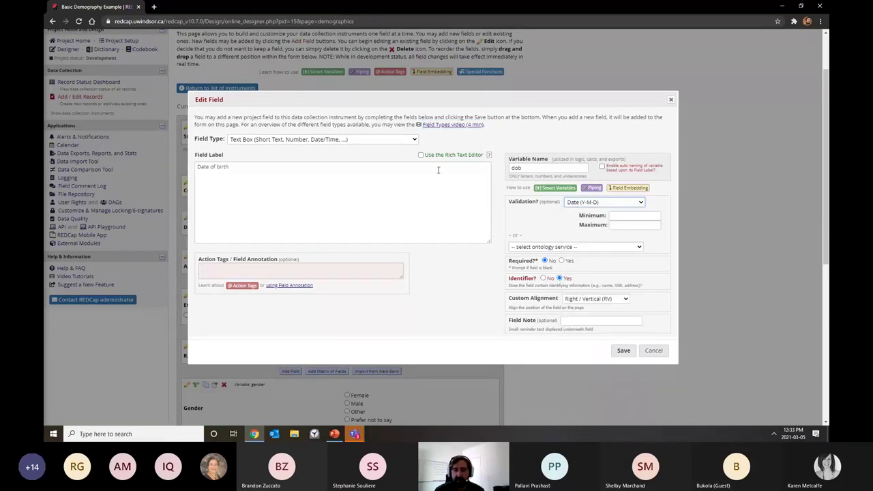
left_click(393, 143)
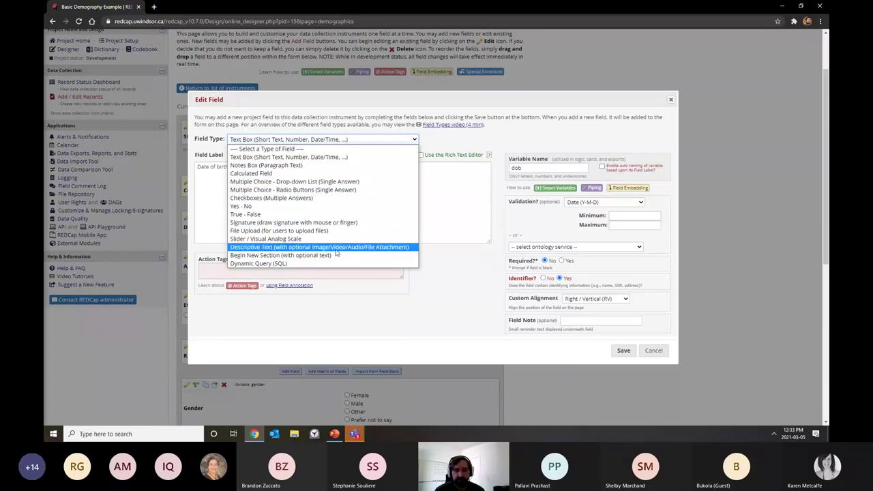
left_click(653, 350)
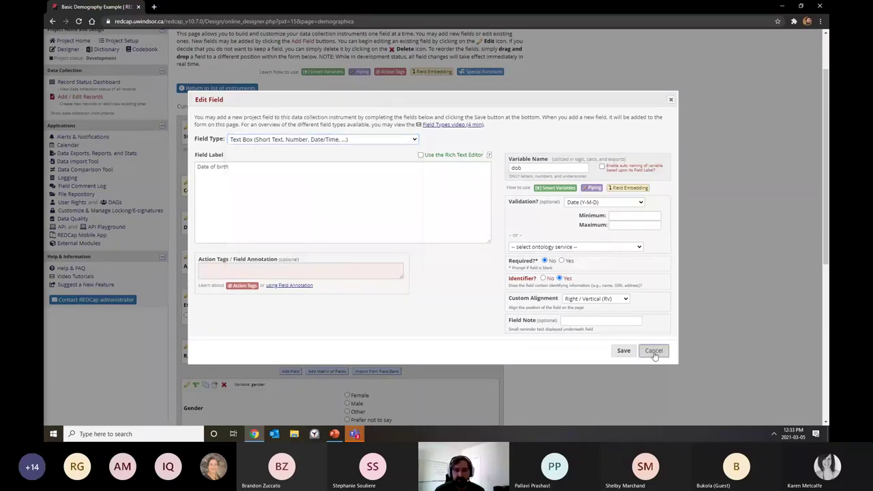
left_click(654, 350)
scroll(653, 356, "up", 1)
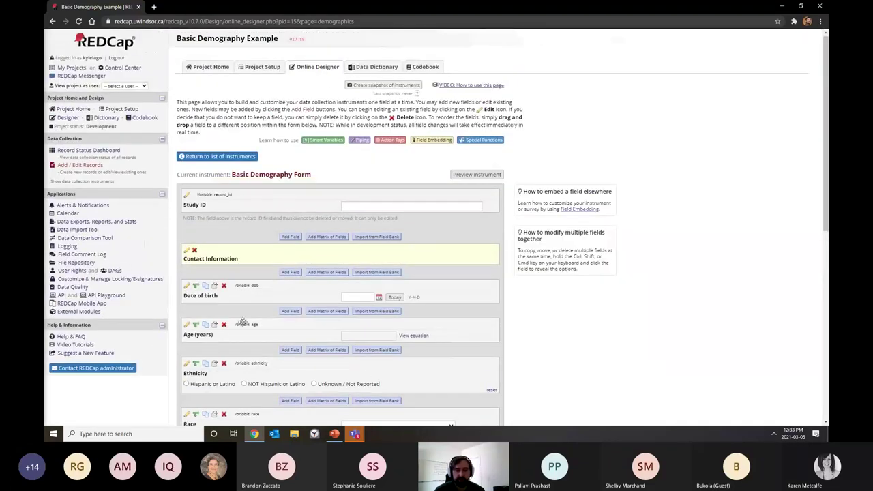
Step: Return to the instrument list and go to the Add / Edit Records page
left_click(218, 158)
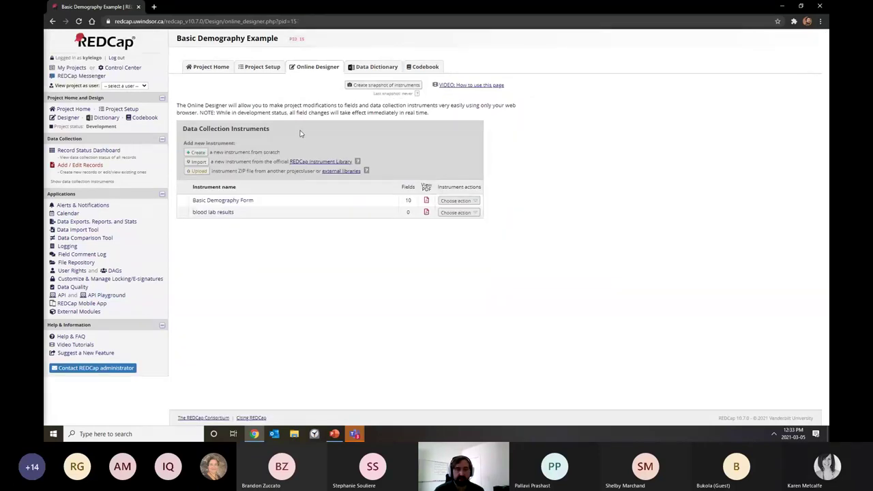
left_click(87, 168)
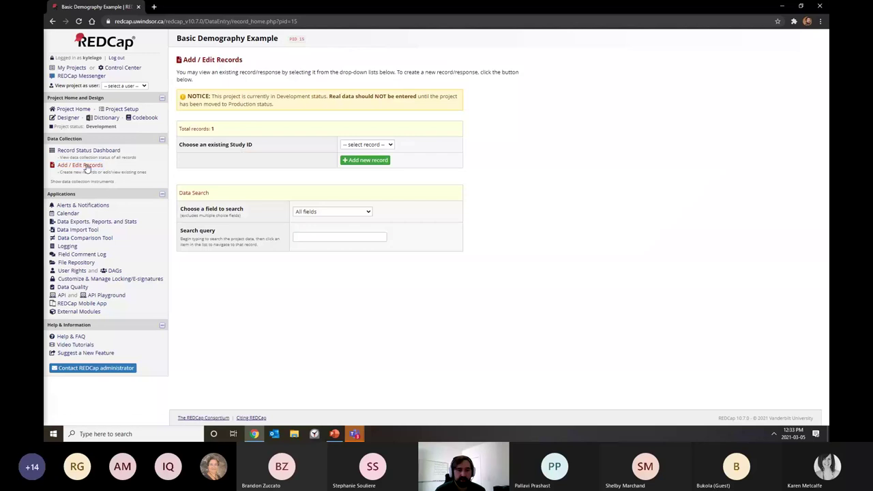
left_click(357, 163)
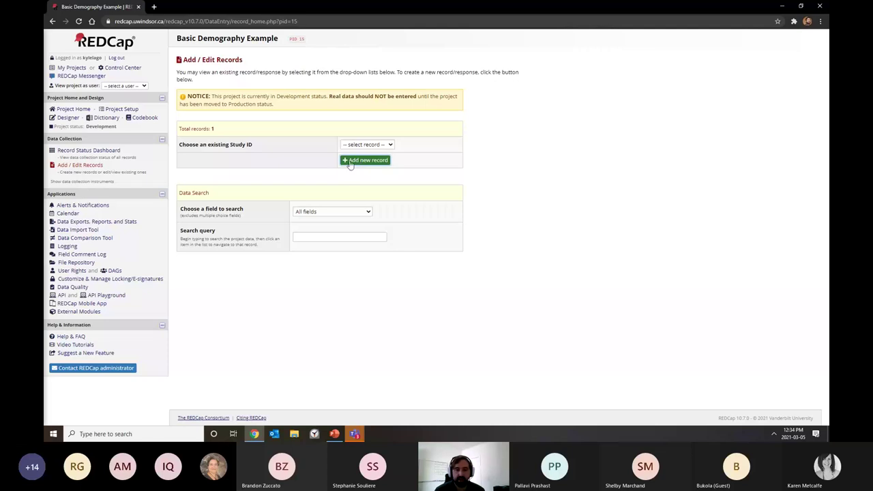
Step: Add new record Study ID 2 and highlight its ID on the Record Home Page
left_click(365, 167)
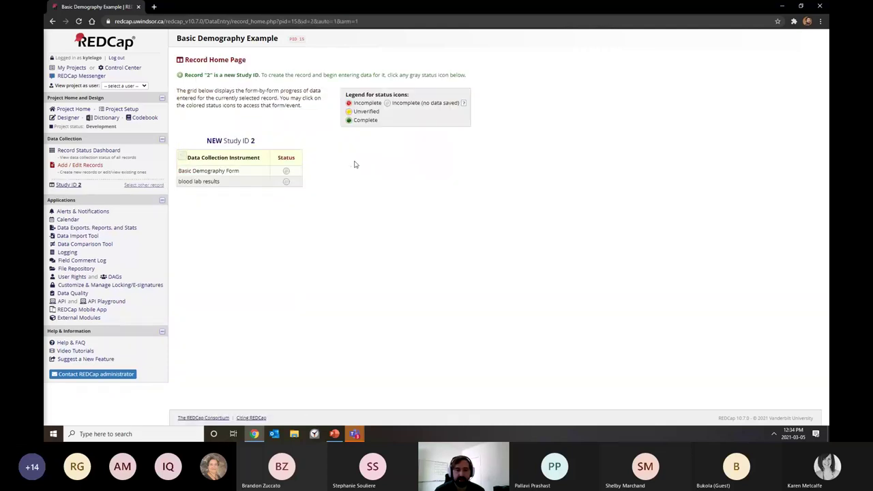
double_click(253, 140)
left_click(253, 140)
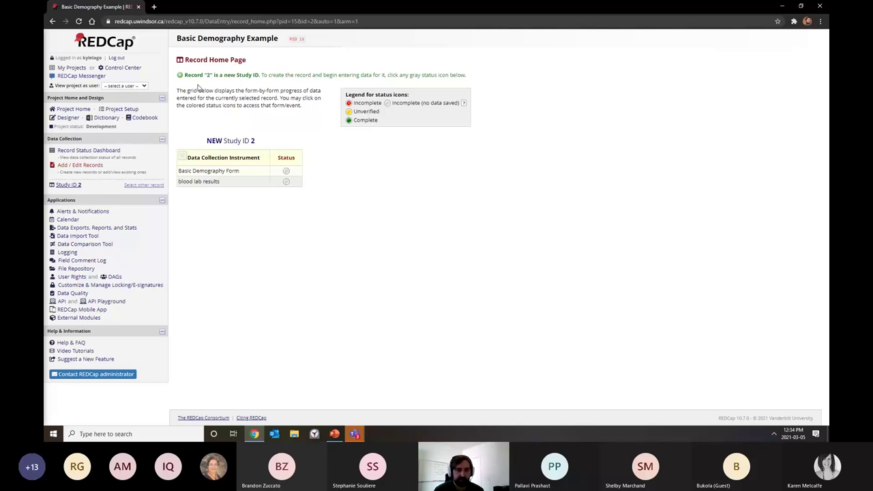
Step: Open record 2's Basic Demography Form and set the date of birth to 1925-03-05
left_click(285, 172)
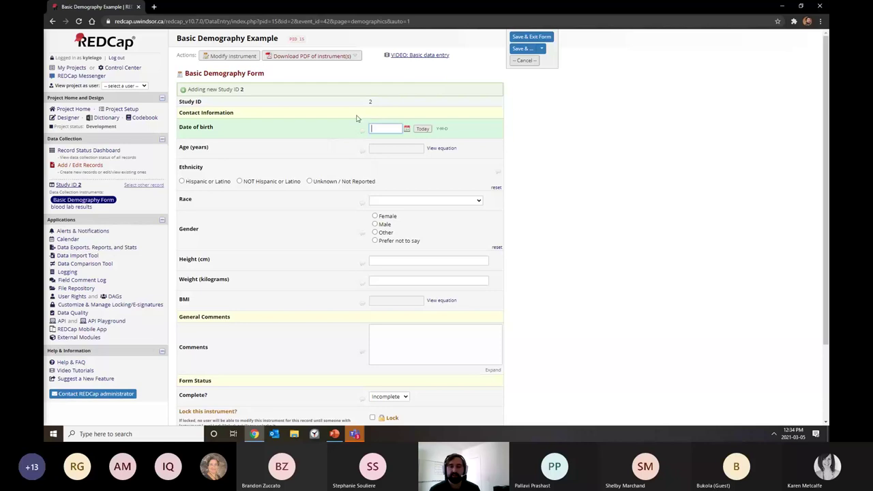
left_click(422, 129)
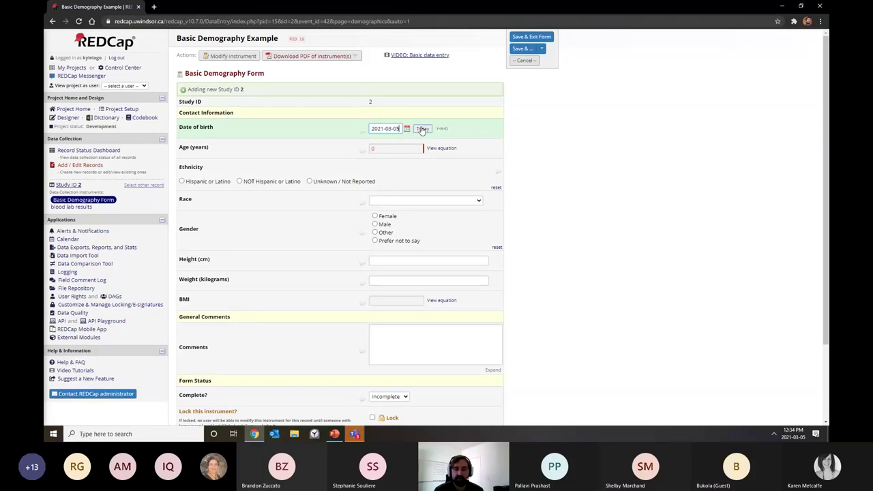
left_click(391, 149)
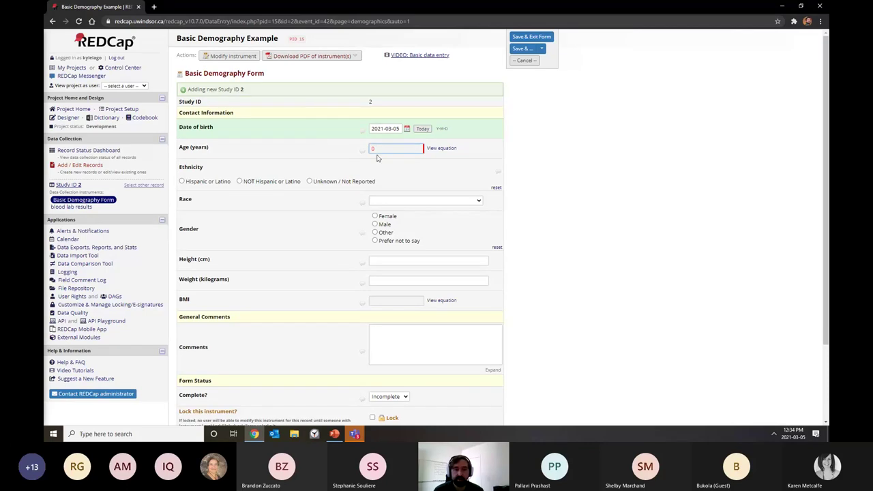
scroll(374, 146, "down", 1)
scroll(402, 129, "up", 1)
left_click(407, 128)
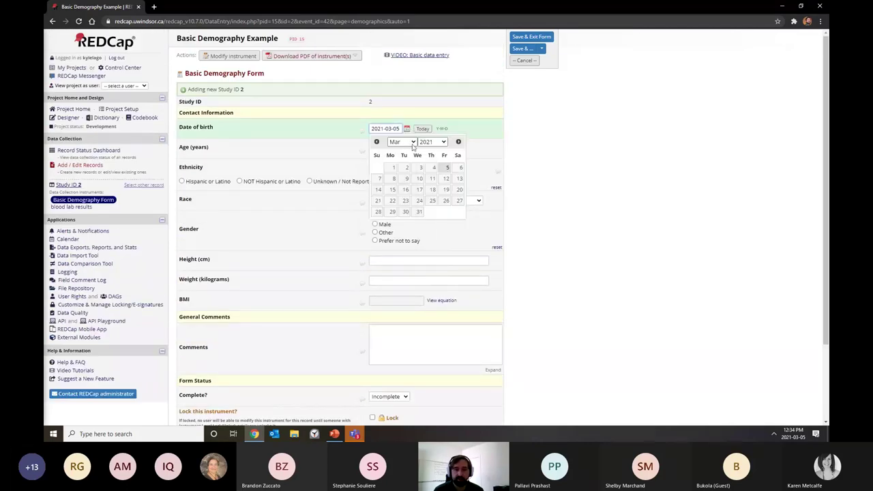
left_click(432, 142)
scroll(431, 190, "up", 20)
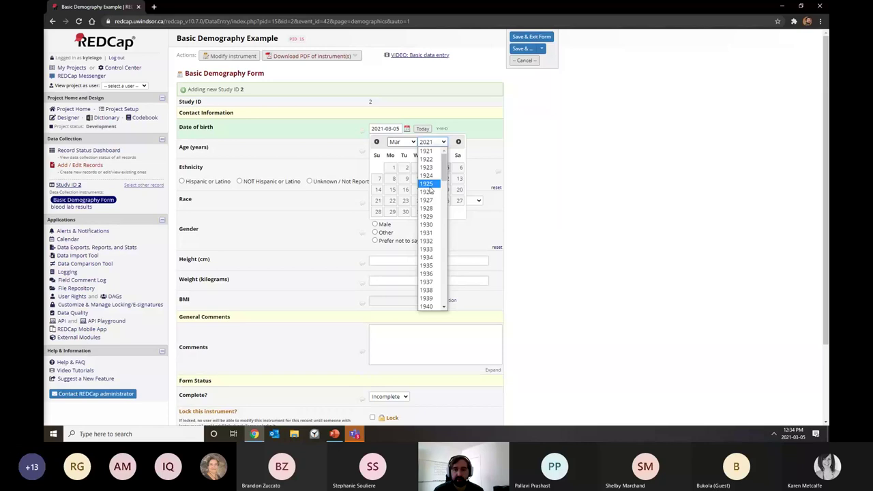
left_click(428, 184)
left_click(432, 168)
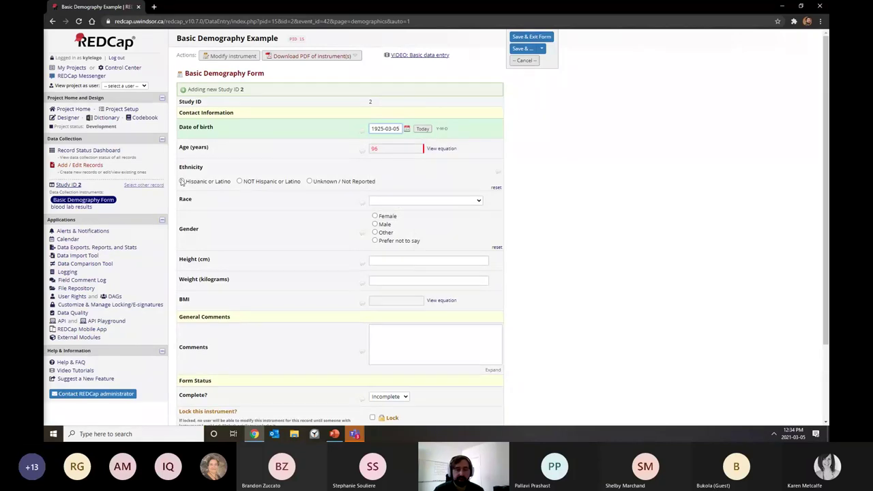
Step: Set ethnicity Hispanic or Latino, race American Indian/Alaska Native, gender Female, and enter a height
left_click(182, 181)
left_click(387, 201)
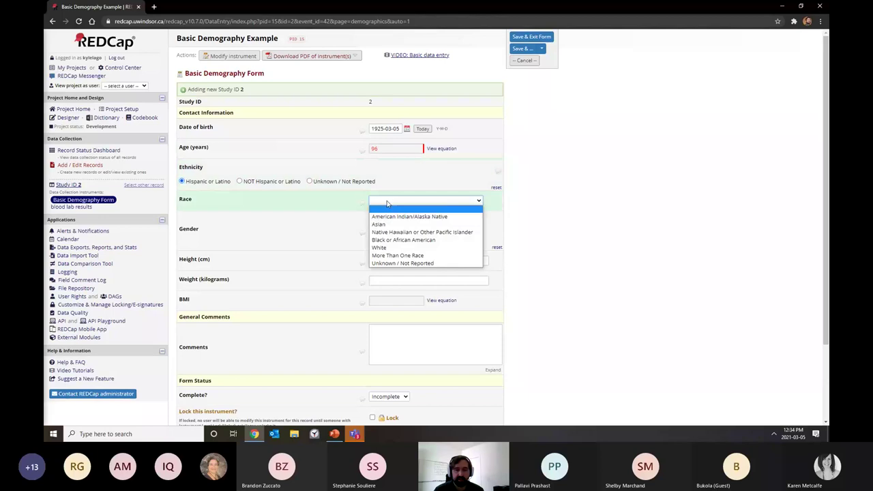
left_click(389, 217)
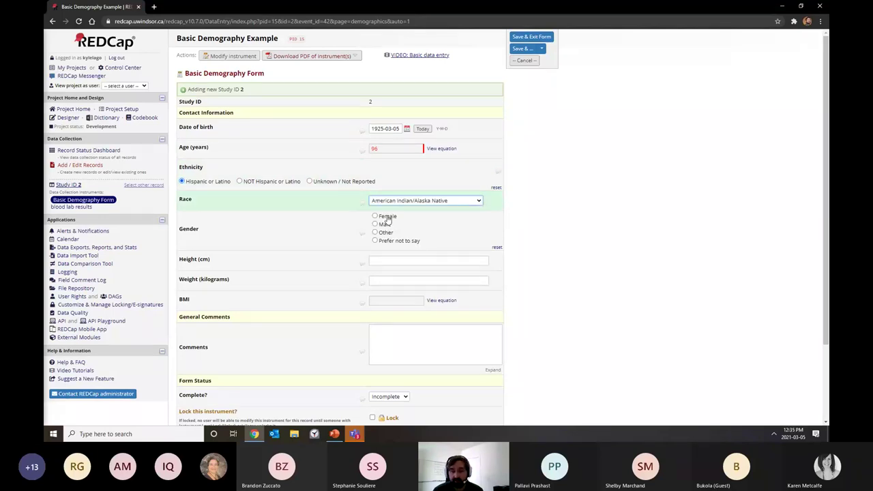
left_click(388, 217)
scroll(392, 218, "down", 1)
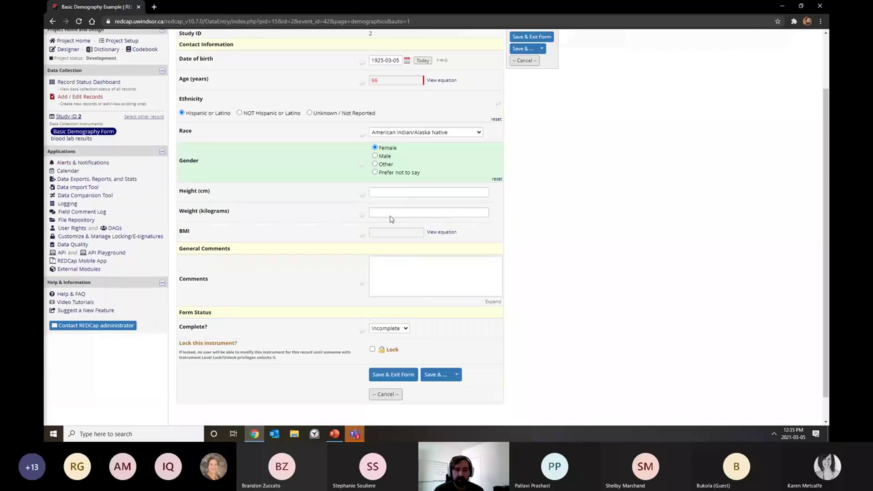
left_click(404, 194)
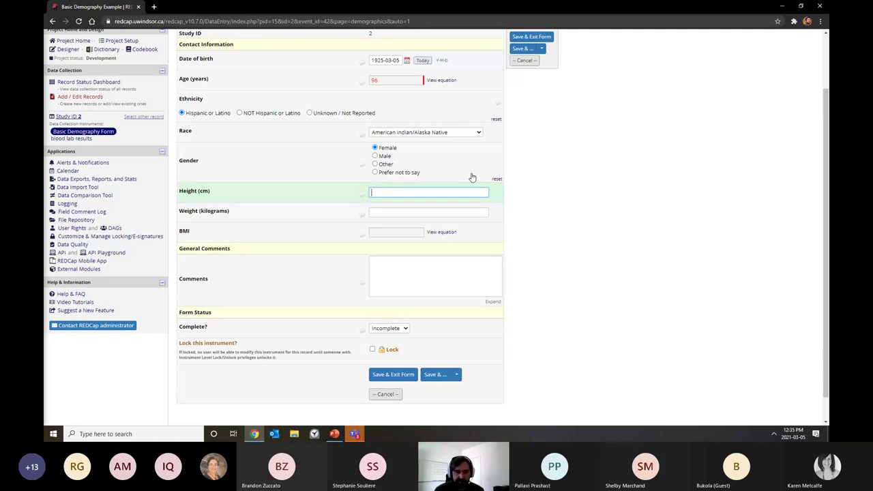
type("200")
type("0000")
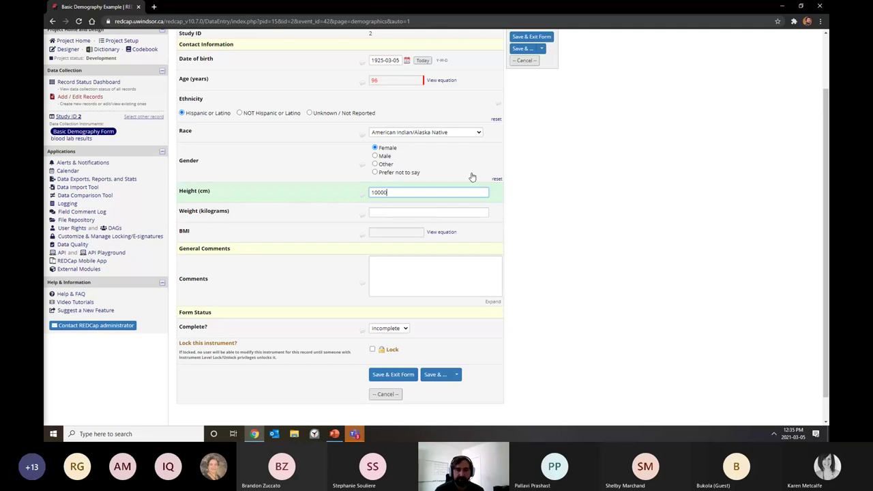
Step: Confirm the 10000 cm height and close the alert that it lies outside the 130–215 range
left_click(435, 212)
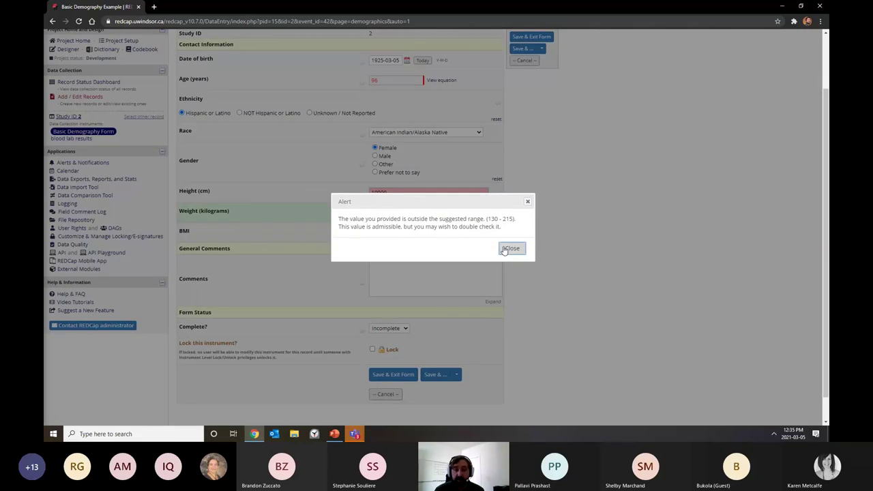
left_click_drag(339, 217, 482, 227)
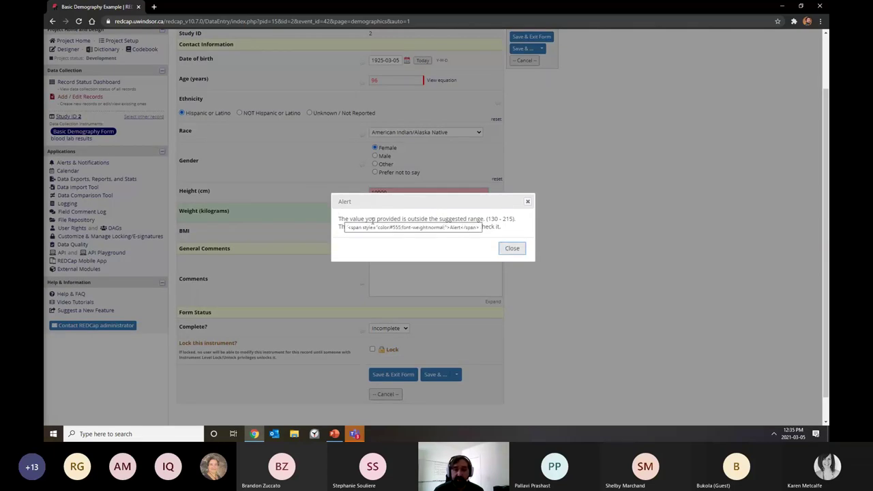
left_click(491, 235)
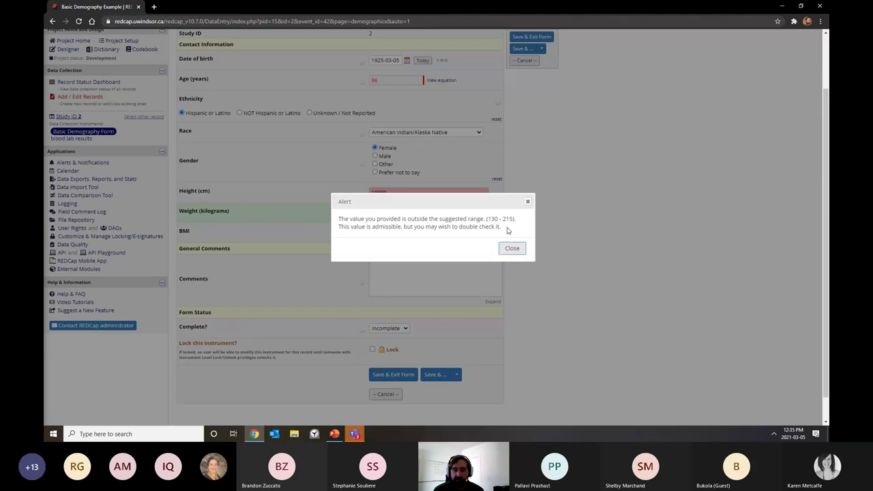
Step: Correct the height to 215 cm and enter a 50 kg weight, giving a BMI of 10.8
left_click(510, 249)
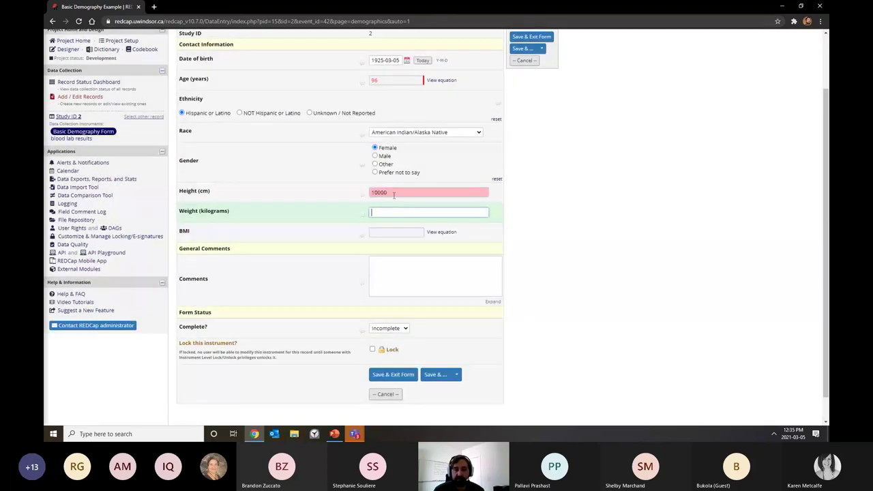
type("215")
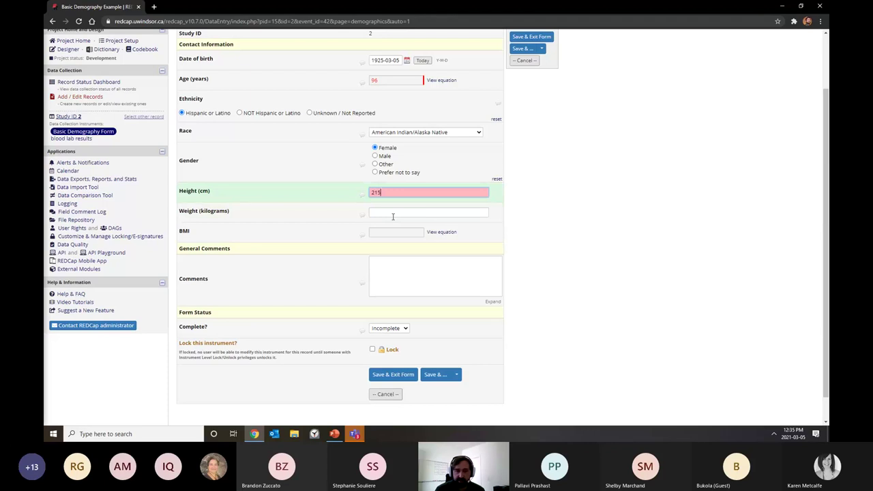
left_click(393, 217)
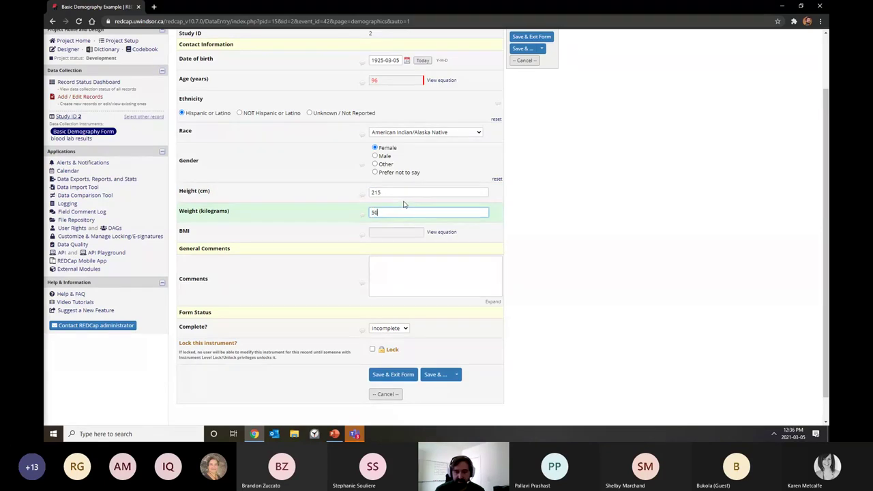
left_click(513, 183)
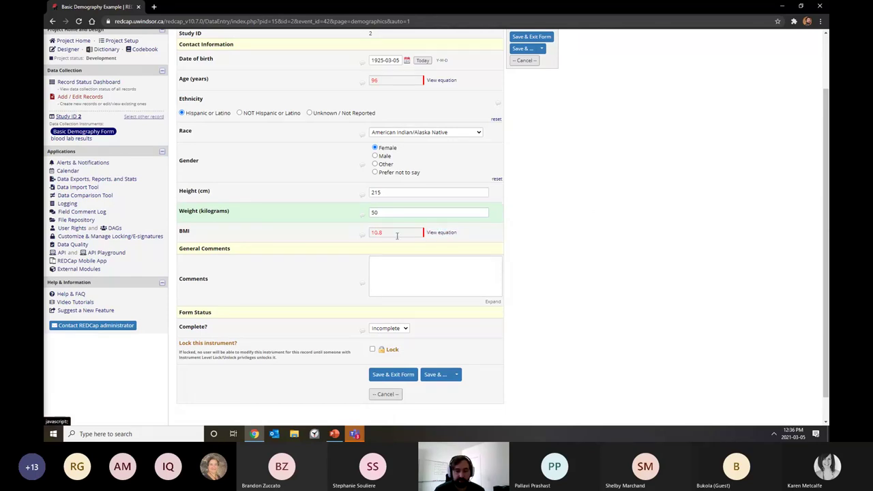
scroll(375, 292, "down", 1)
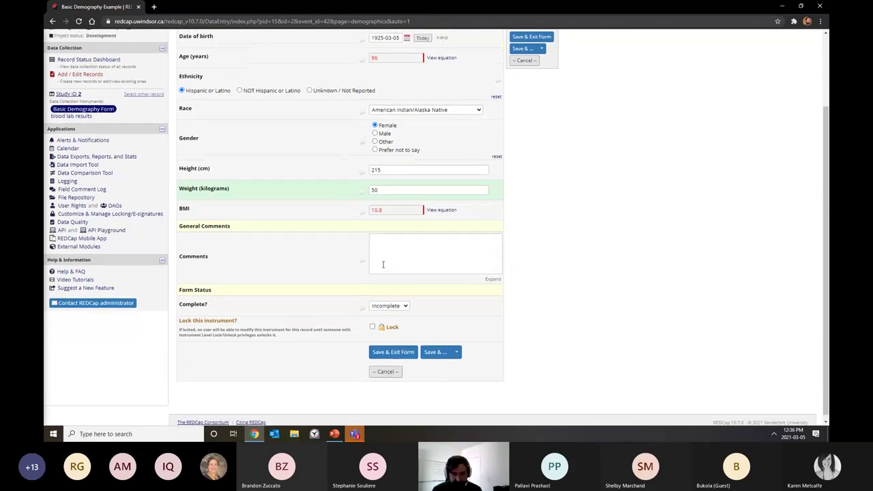
scroll(375, 293, "up", 3)
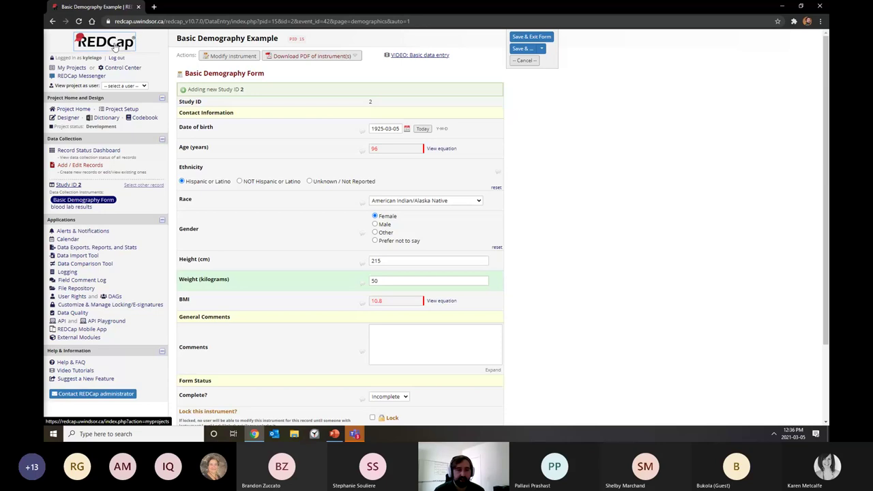
left_click(98, 149)
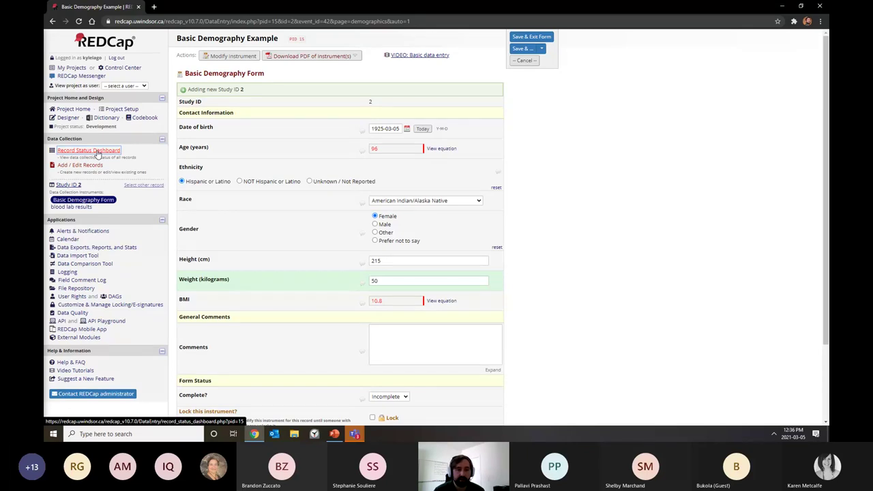
Step: Save Study ID 2 when leaving the form and view both records on the Record Status Dashboard
left_click(98, 152)
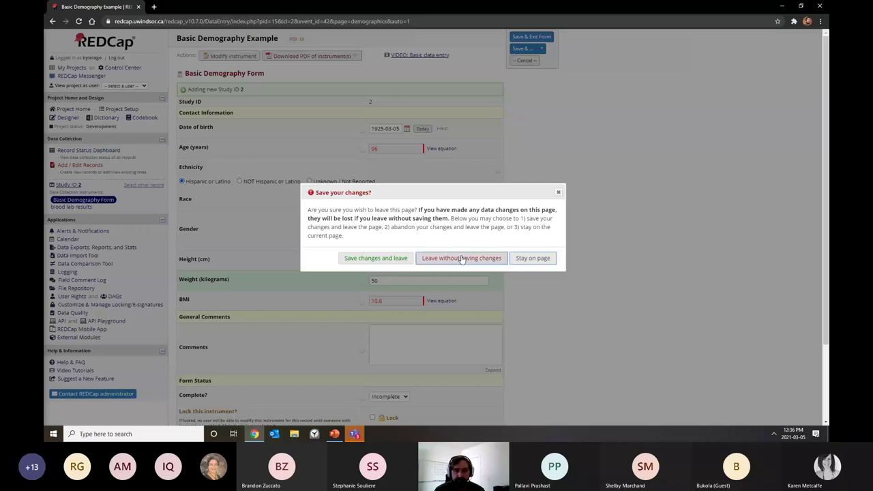
left_click(393, 262)
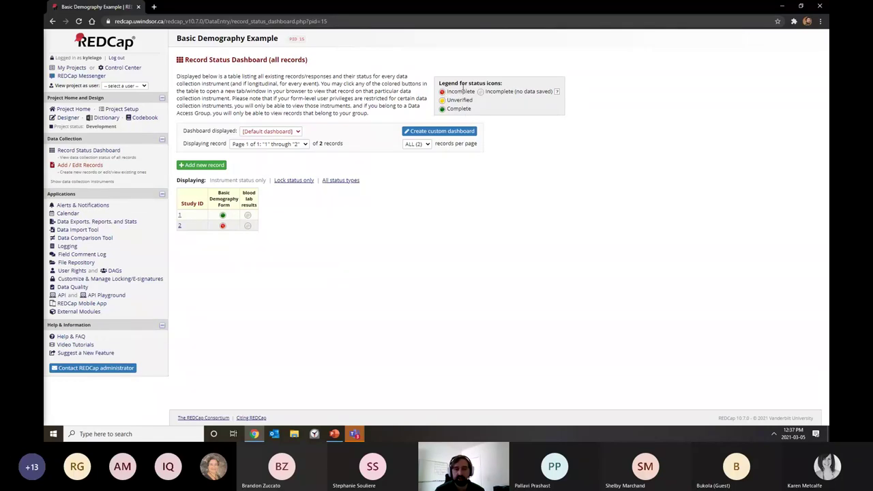
left_click_drag(473, 101, 446, 100)
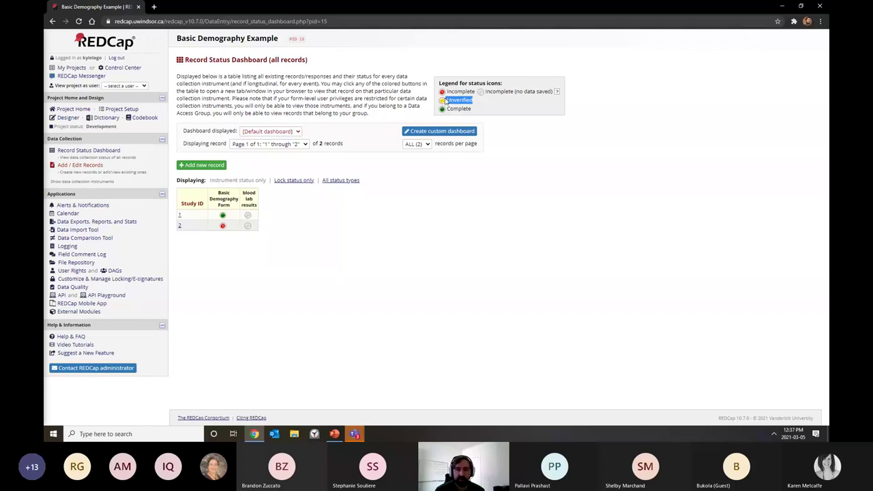
Step: Go to My Projects and open the Tissue Biobank Sample template project
left_click(71, 68)
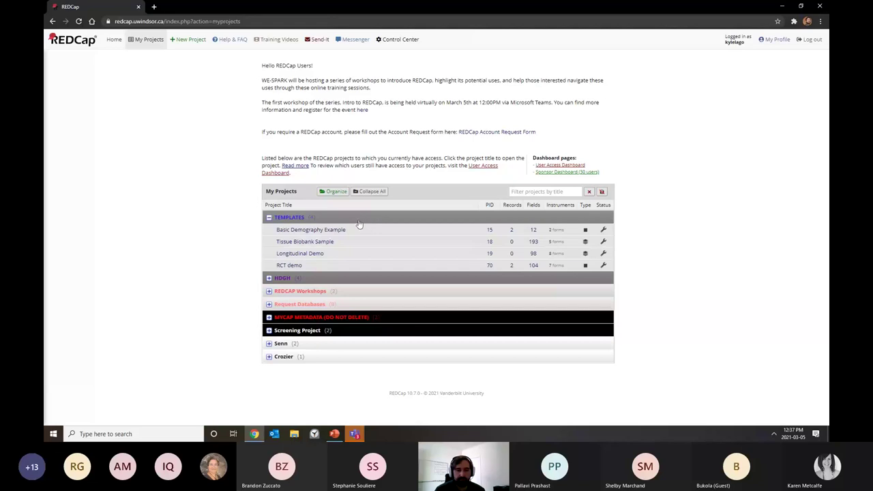
left_click(298, 243)
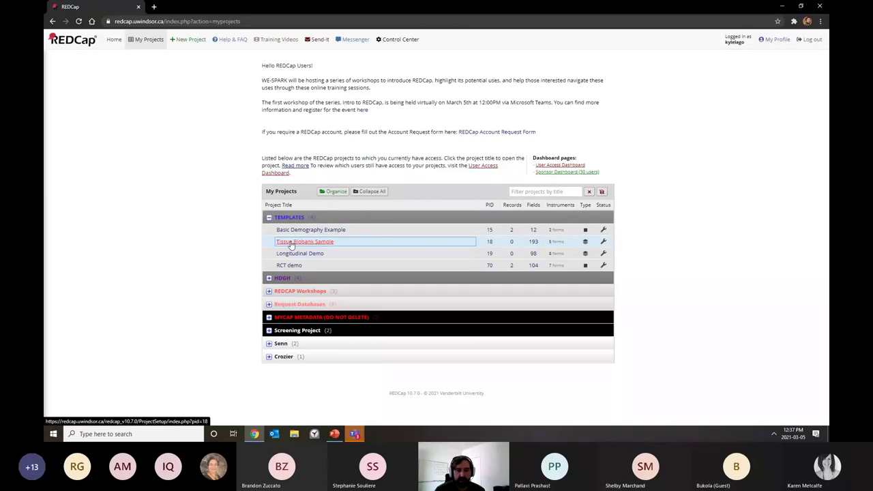
left_click(298, 244)
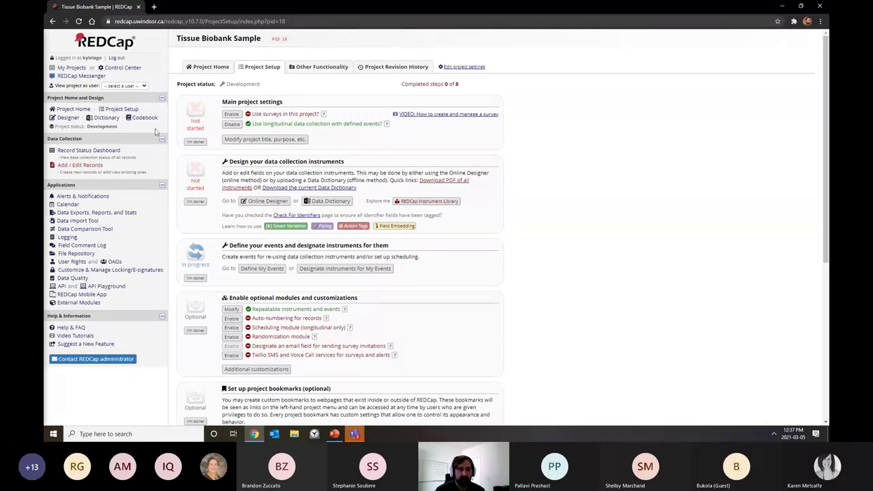
left_click(263, 201)
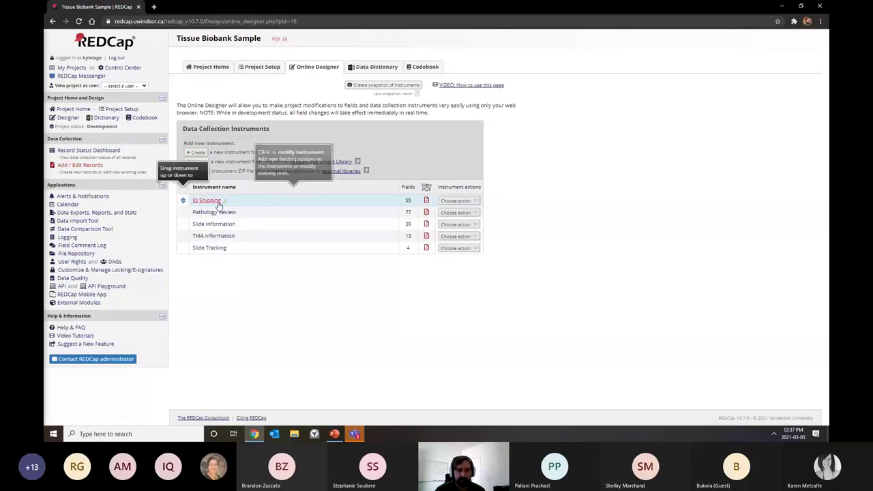
left_click(213, 201)
scroll(260, 163, "down", 2)
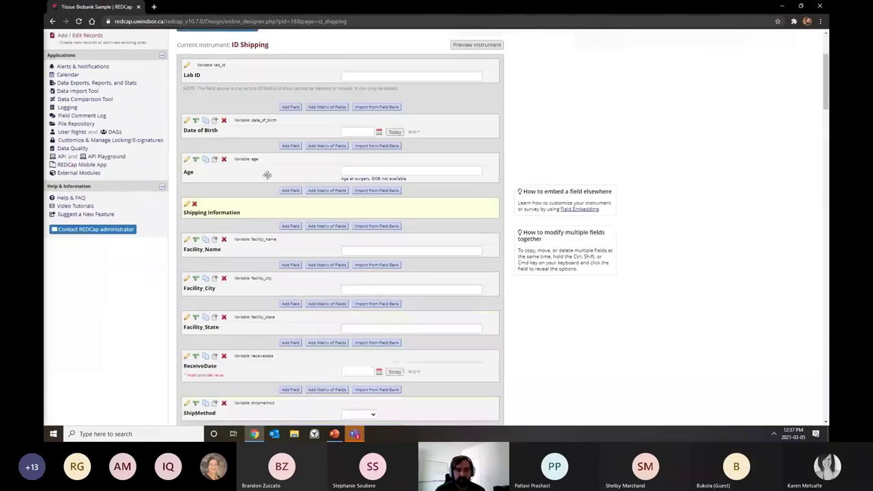
scroll(238, 187, "down", 2)
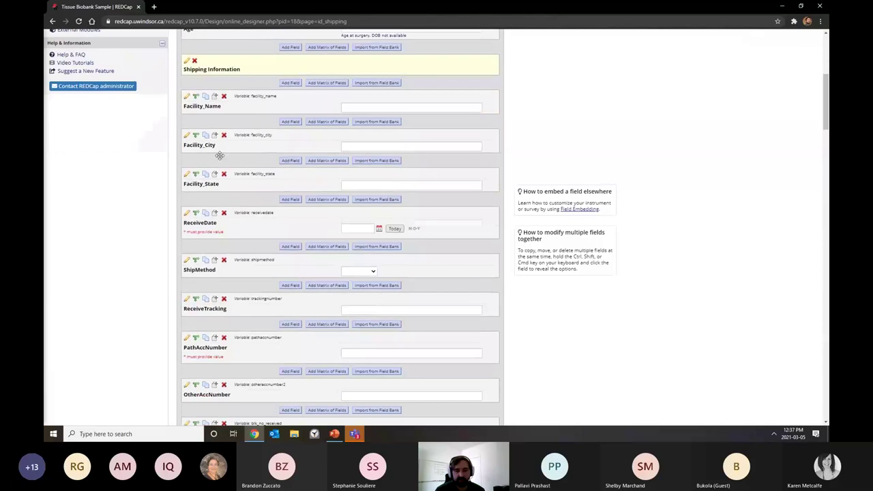
left_click(52, 21)
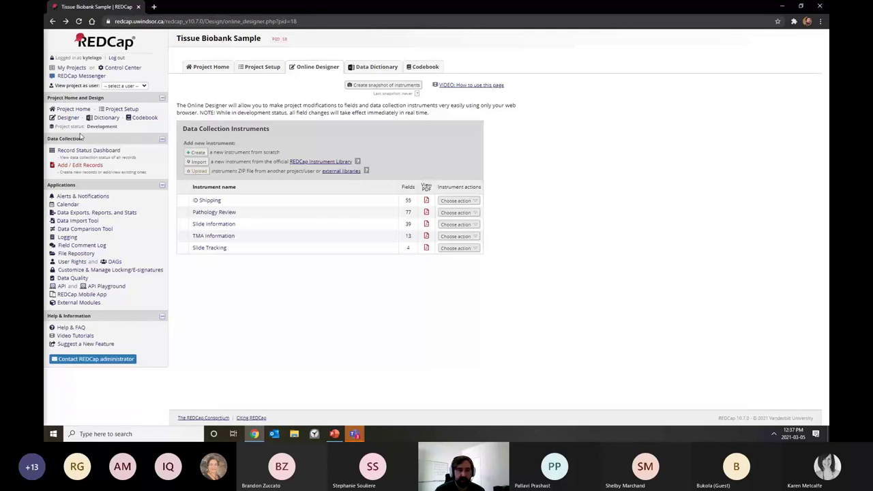
left_click(52, 21)
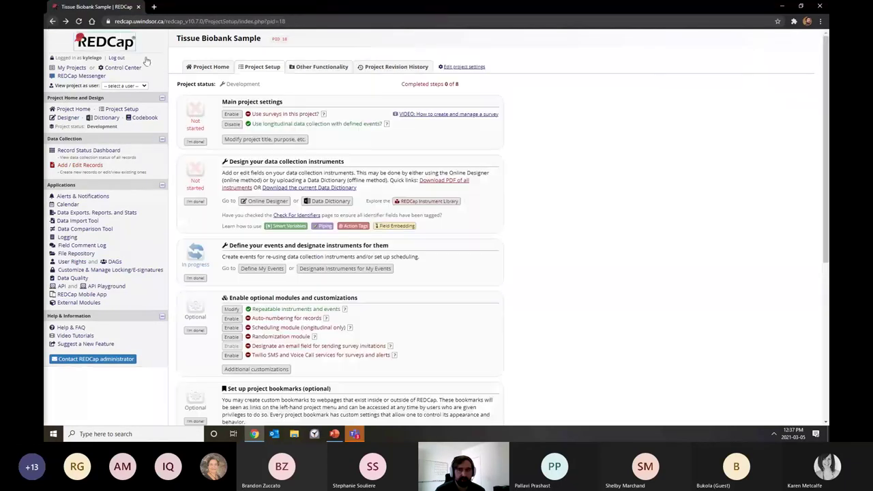
Step: Go back to My Projects and open the Longitudinal Demo project
left_click(52, 21)
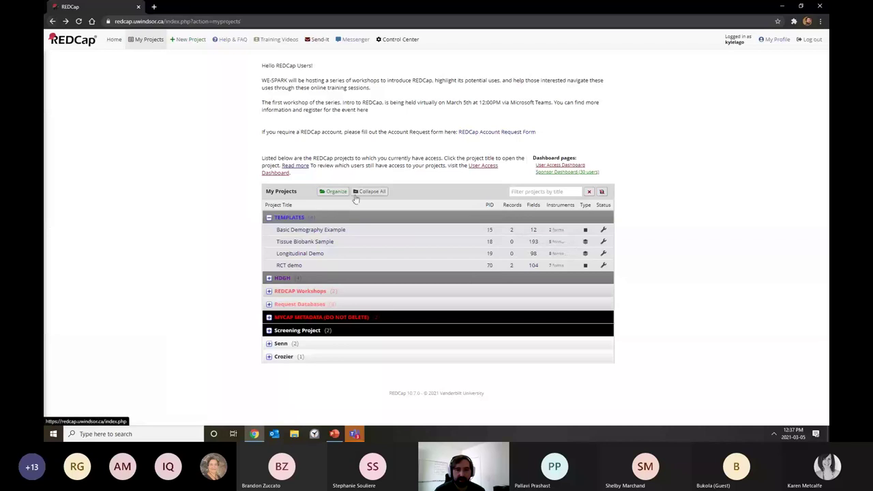
left_click(313, 254)
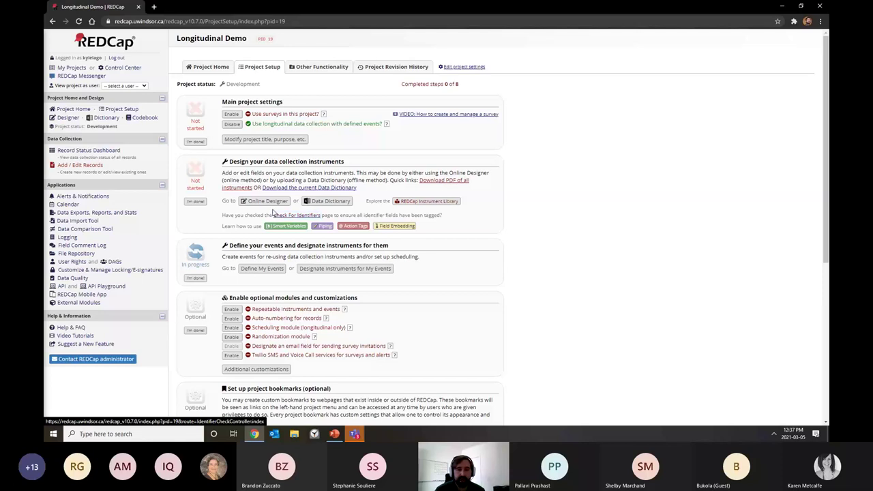
left_click(264, 268)
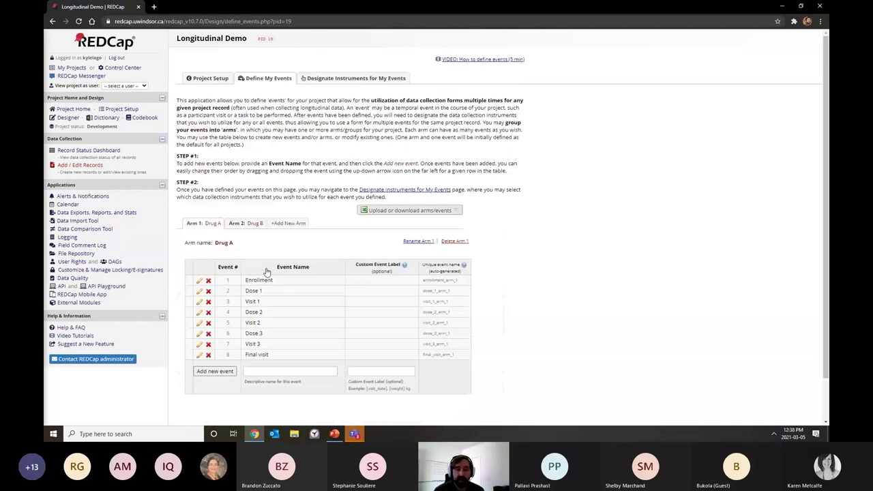
scroll(278, 206, "down", 1)
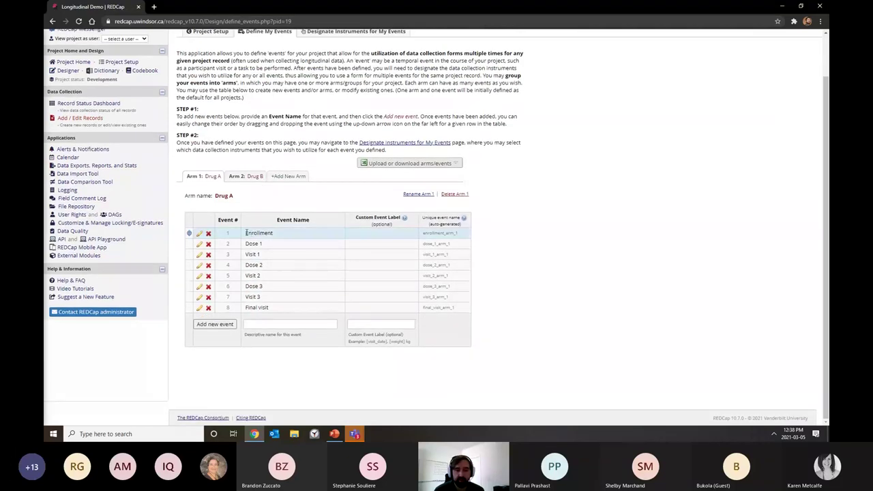
left_click_drag(247, 233, 288, 238)
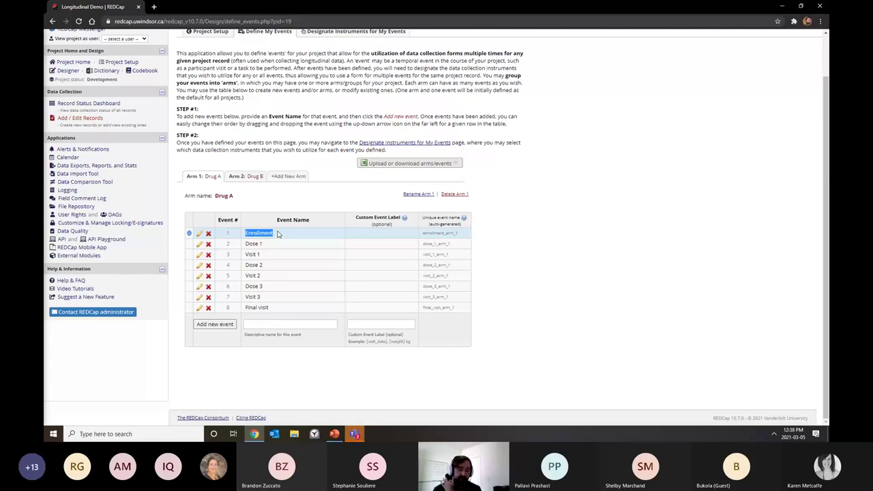
left_click(272, 234)
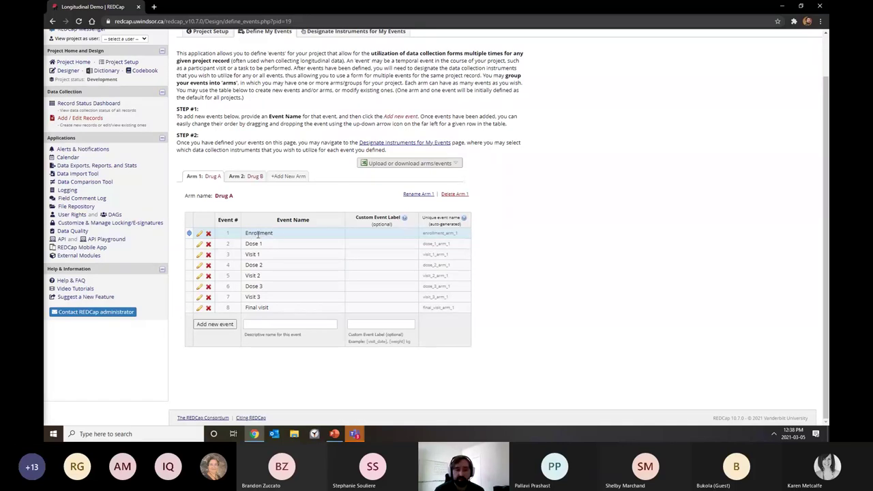
left_click_drag(246, 244, 266, 258)
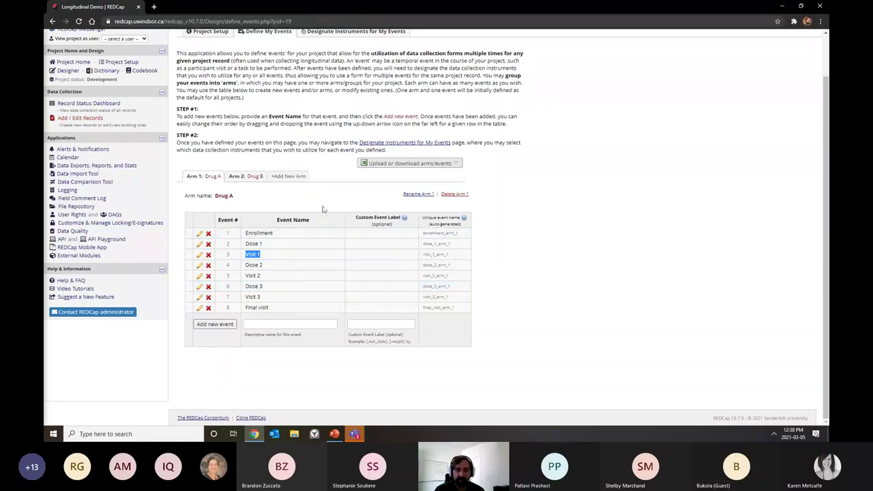
scroll(314, 258, "up", 2)
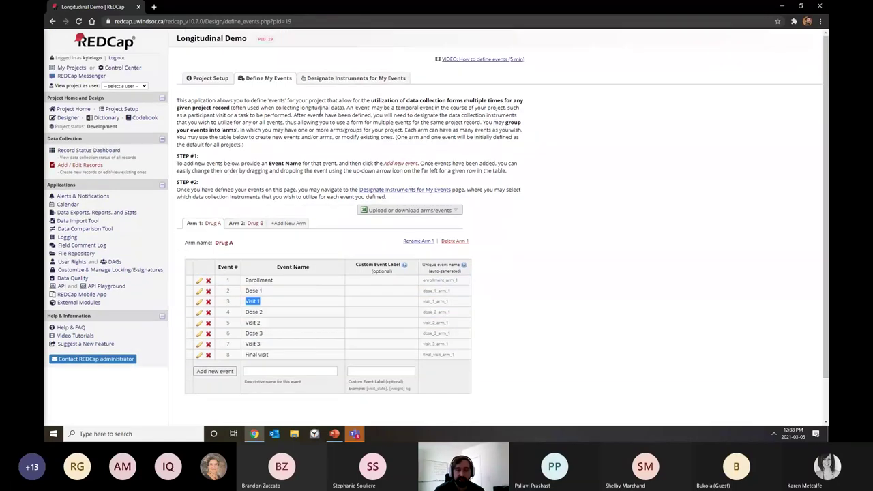
left_click(341, 80)
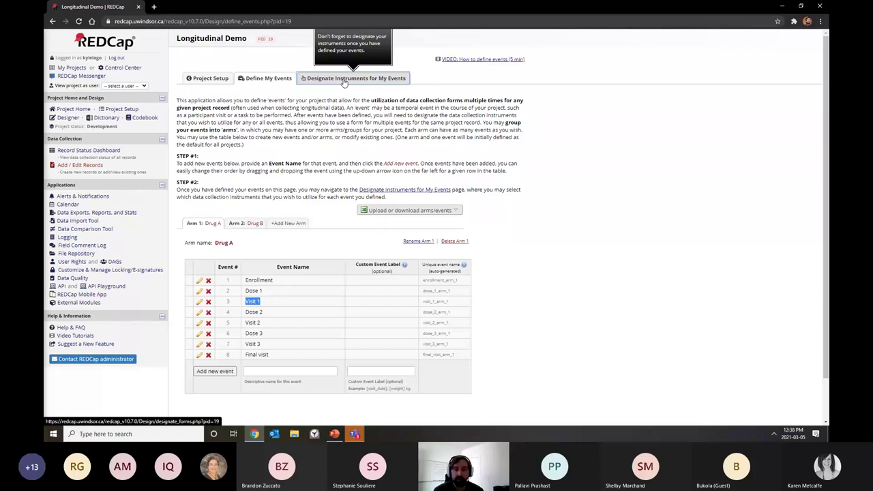
Step: Review the instrument-to-event assignment grid, then return to My Projects
left_click(344, 81)
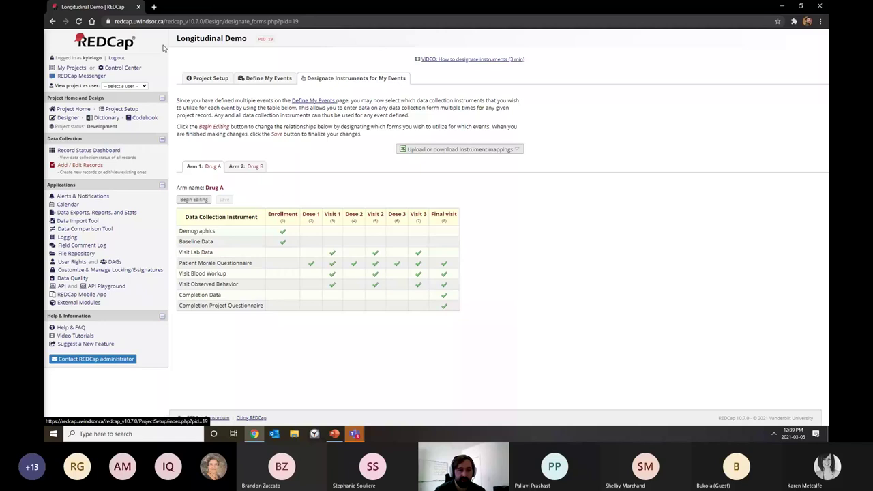
left_click(99, 41)
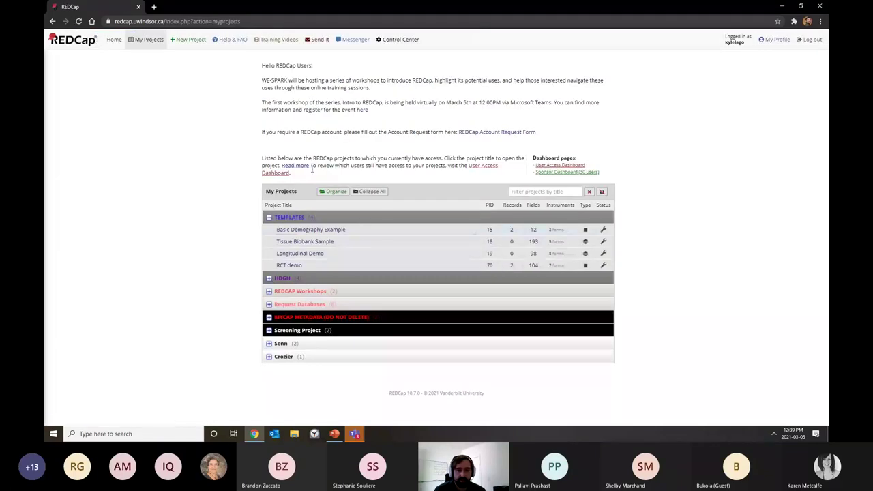
Step: Open the RCT demo project and go to its Add / Edit Records page
left_click(288, 265)
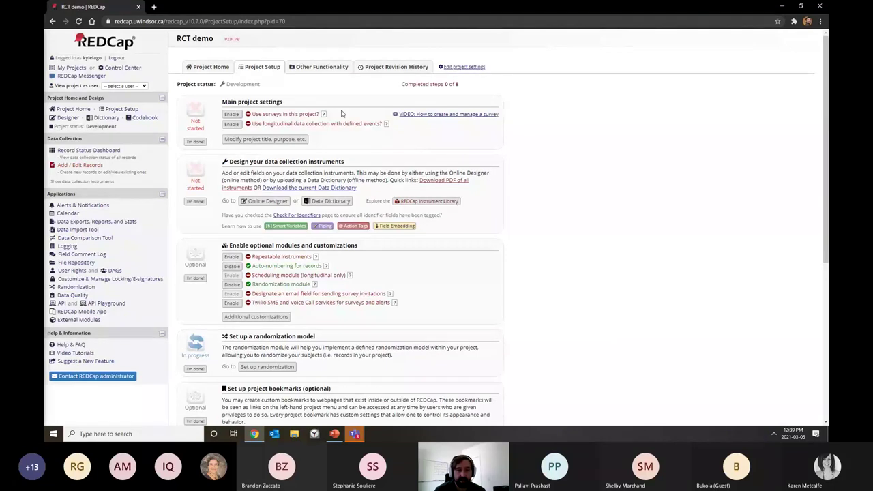
scroll(330, 157, "down", 2)
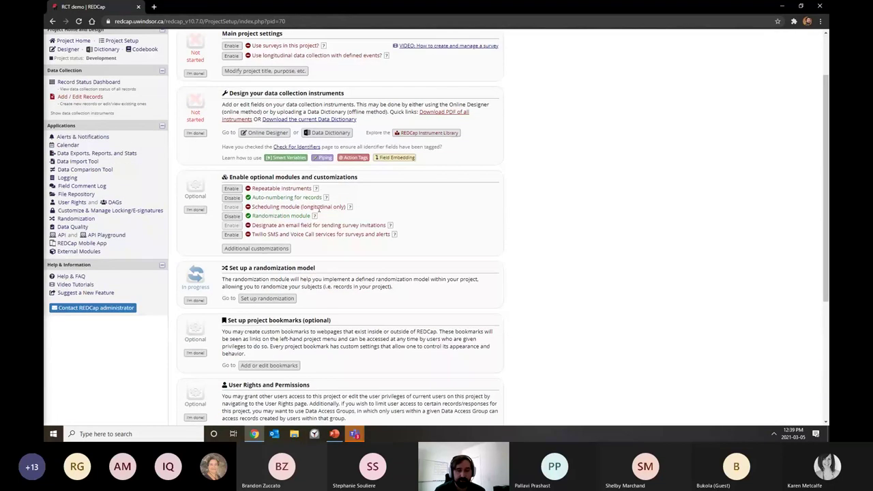
scroll(317, 210, "up", 2)
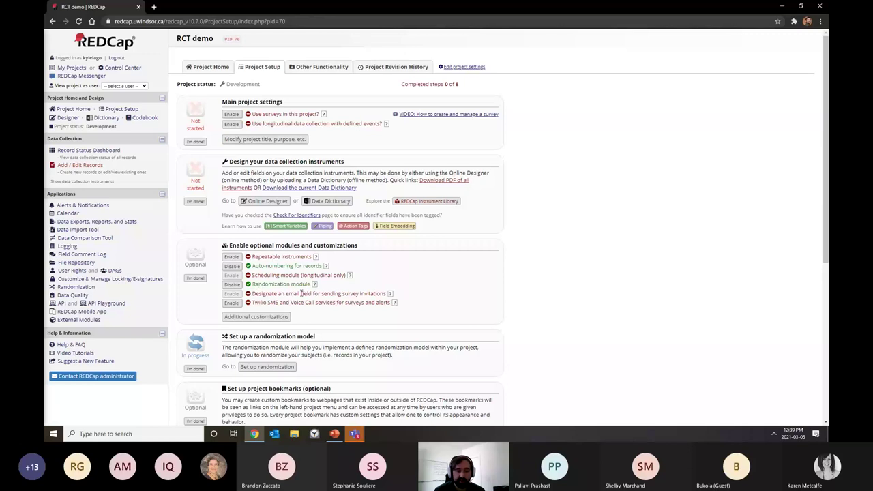
left_click(102, 166)
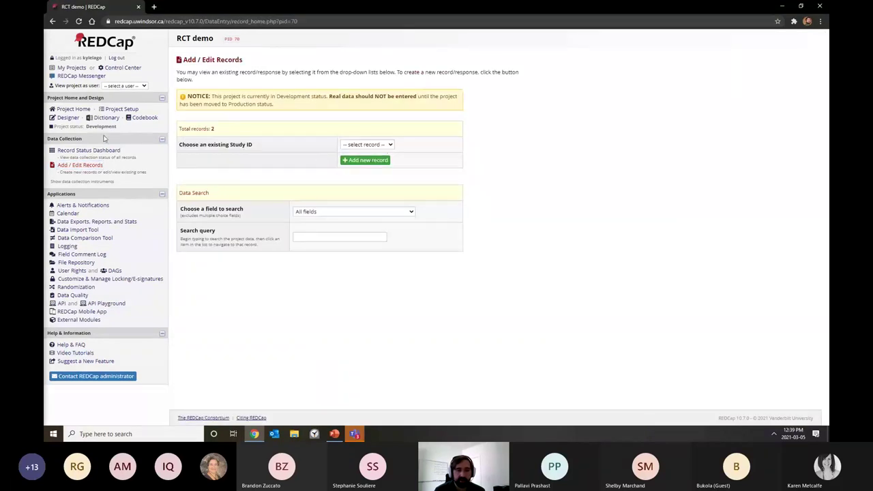
Step: Add new record Study ID 3 and open its Demographics form
left_click(360, 161)
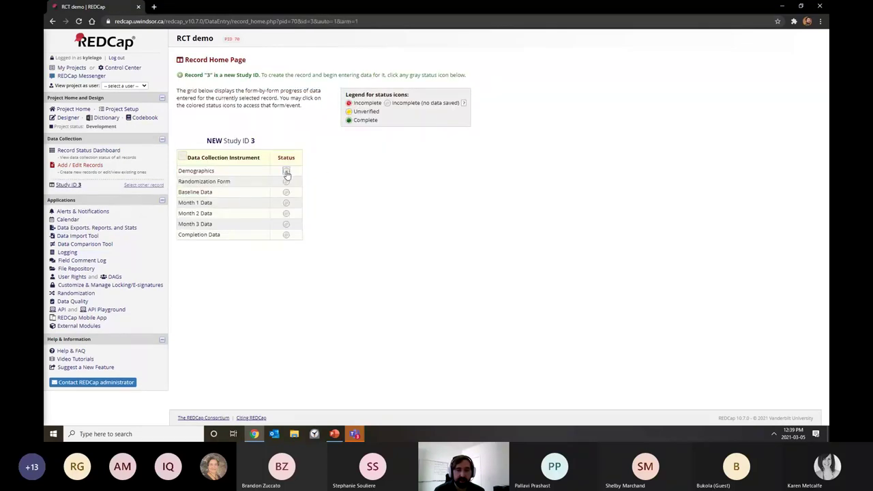
left_click(286, 172)
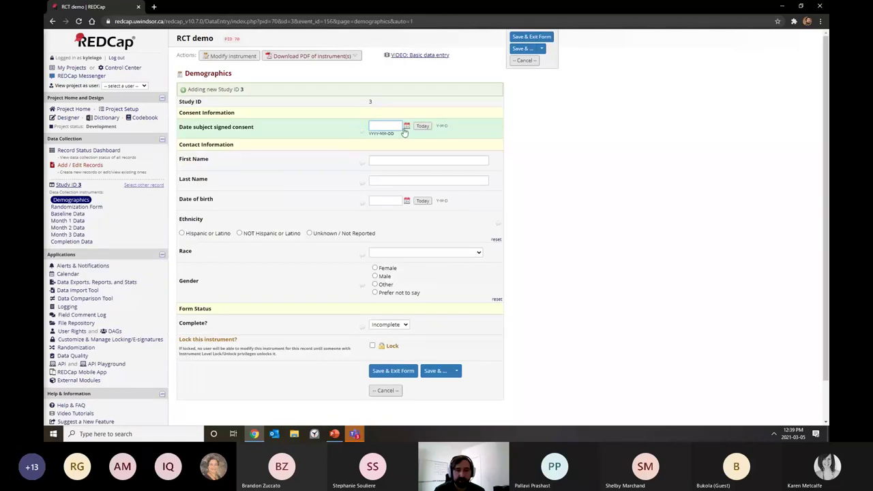
Step: Set the consent date to today (2021-03-05) and enter a placeholder first name
left_click(422, 125)
left_click(399, 161)
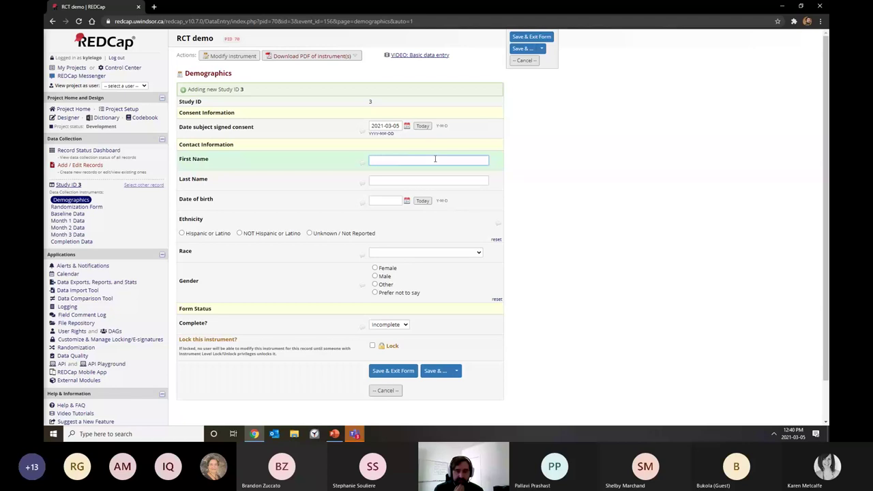
left_click_drag(177, 180, 183, 163)
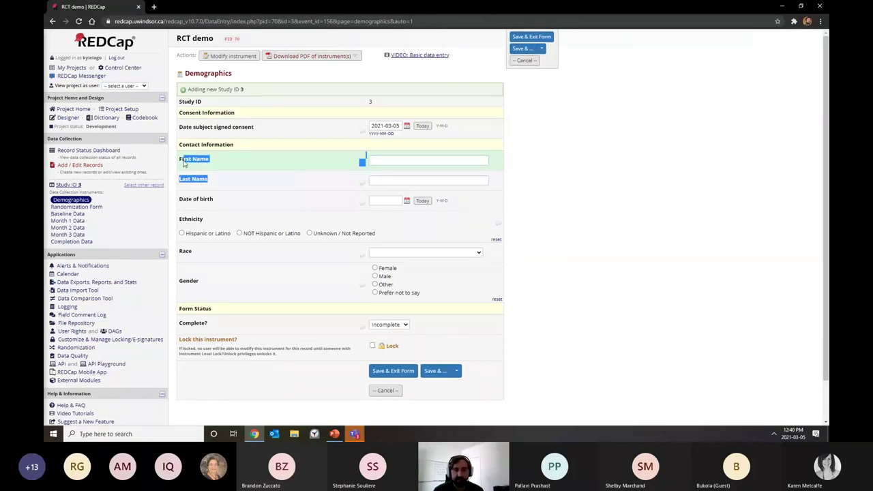
left_click(244, 184)
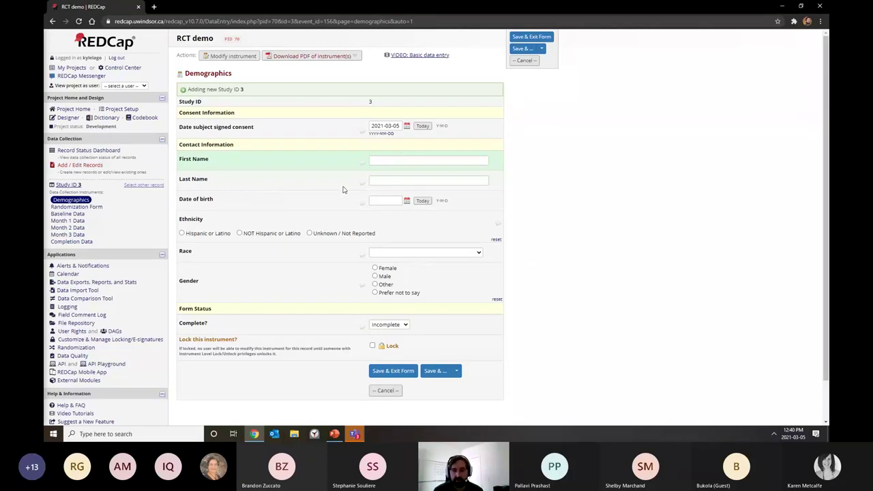
left_click(394, 160)
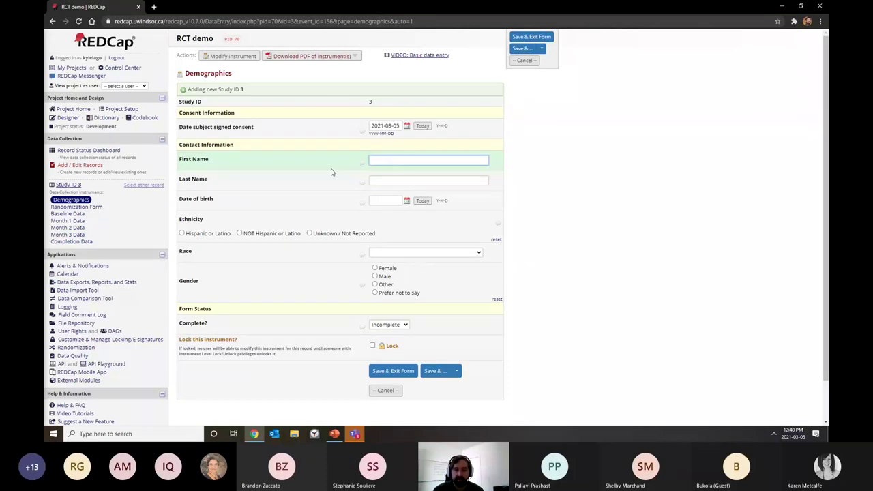
left_click_drag(214, 181, 176, 157)
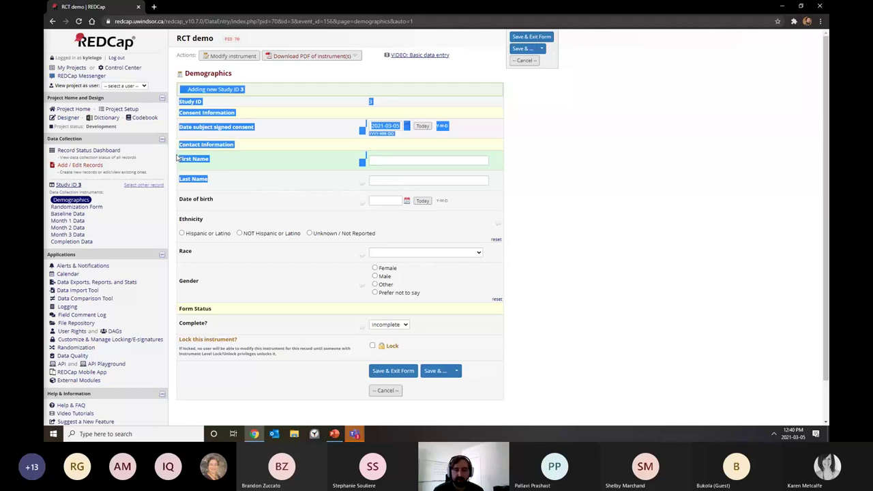
left_click(307, 151)
left_click(387, 160)
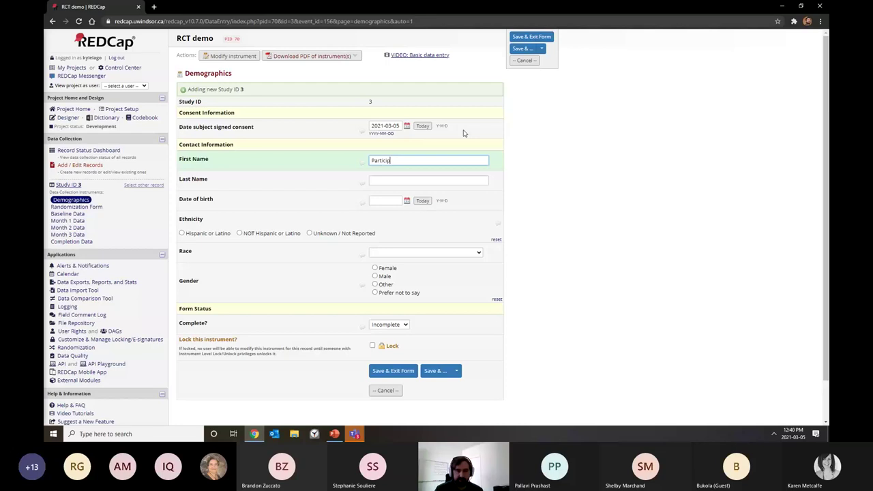
type("ant")
key("Tab")
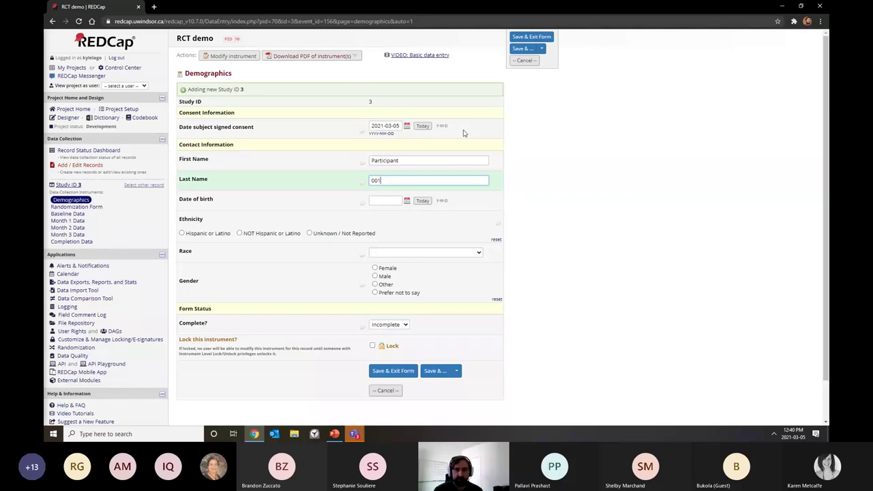
Step: Set birth date 2003-03-05, ethnicity Hispanic or Latino, and race American Indian/Alaska Native
left_click(406, 201)
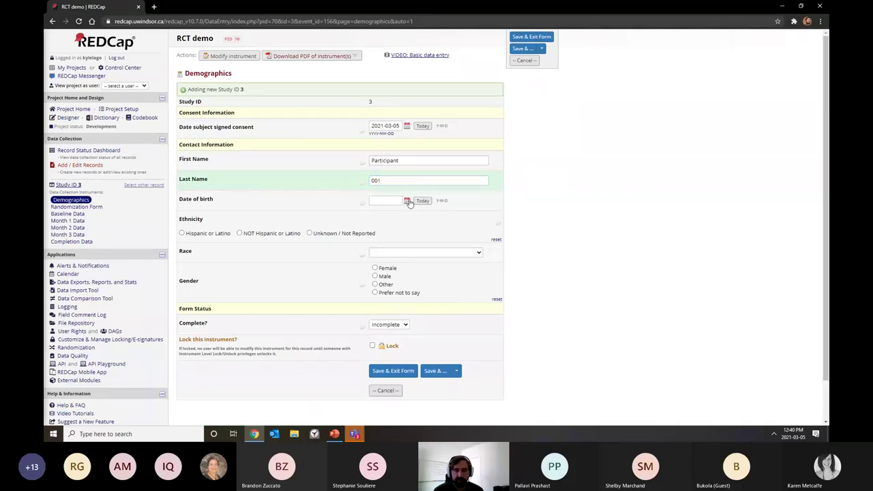
left_click(420, 217)
left_click(430, 361)
left_click(417, 250)
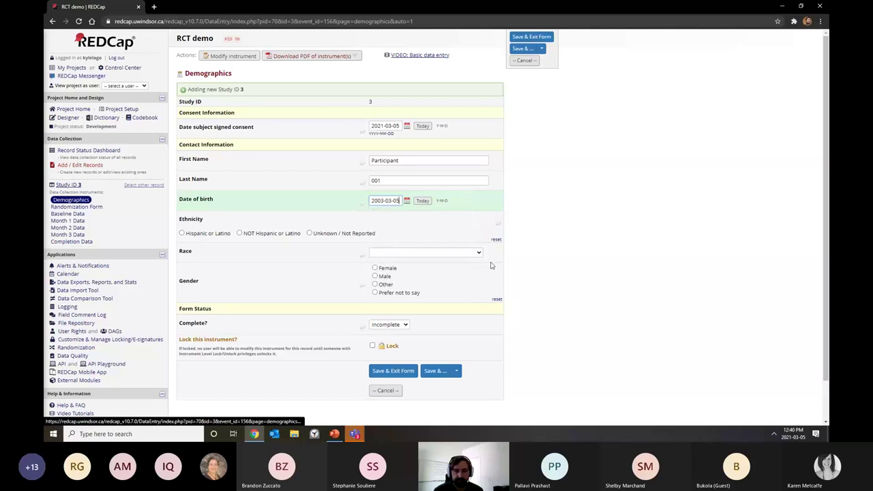
left_click(182, 234)
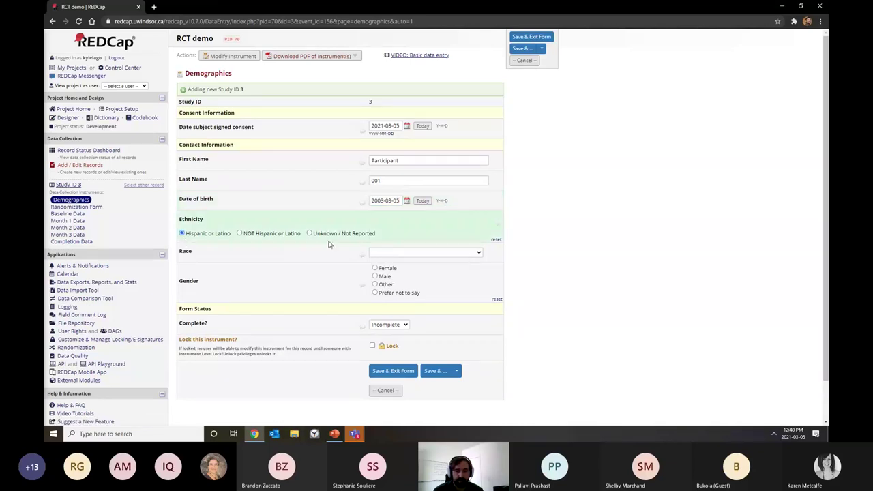
left_click(403, 253)
left_click(404, 271)
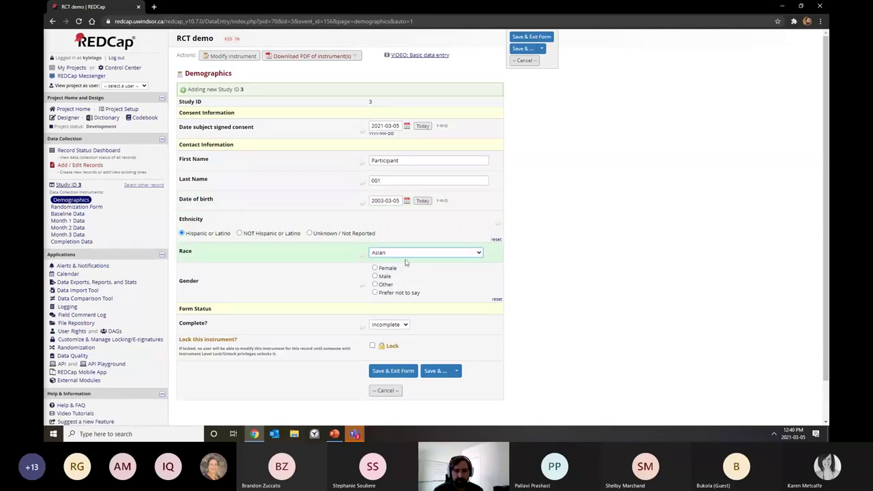
left_click(406, 253)
left_click(406, 267)
scroll(175, 152, "down", 2)
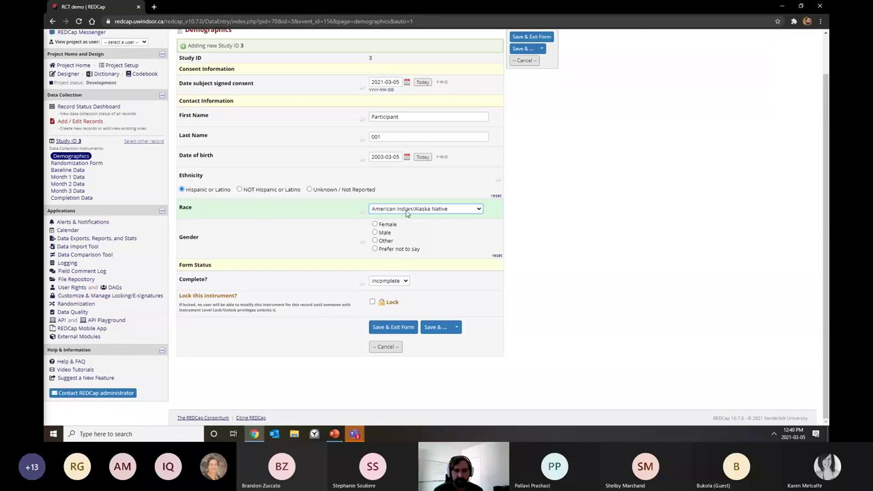
Step: Set gender to Male, mark the form Complete, and save and exit
left_click(374, 233)
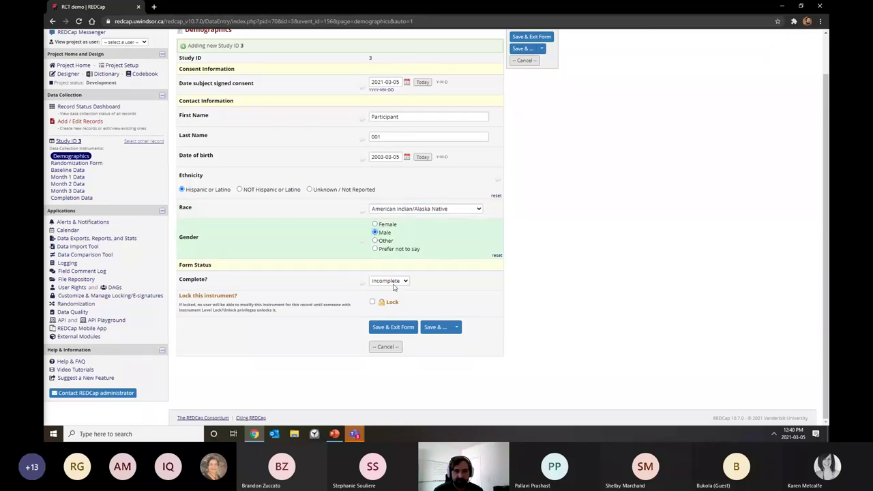
left_click(392, 282)
left_click(388, 308)
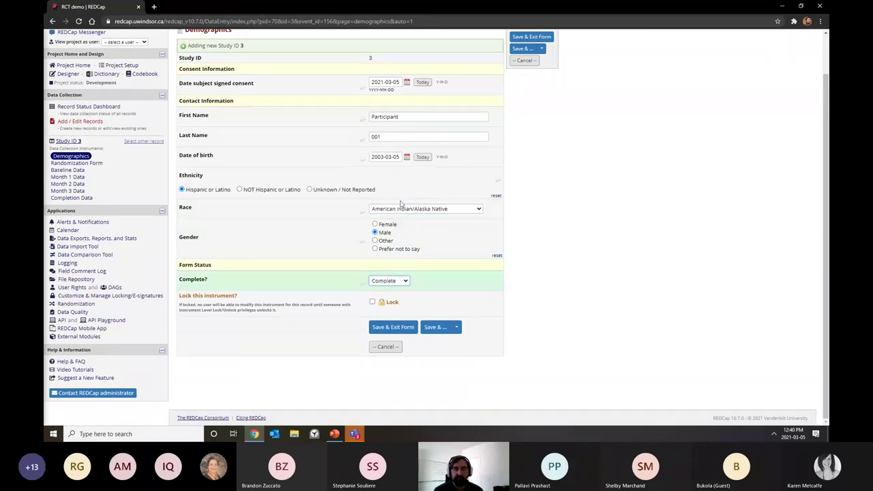
scroll(231, 222, "up", 2)
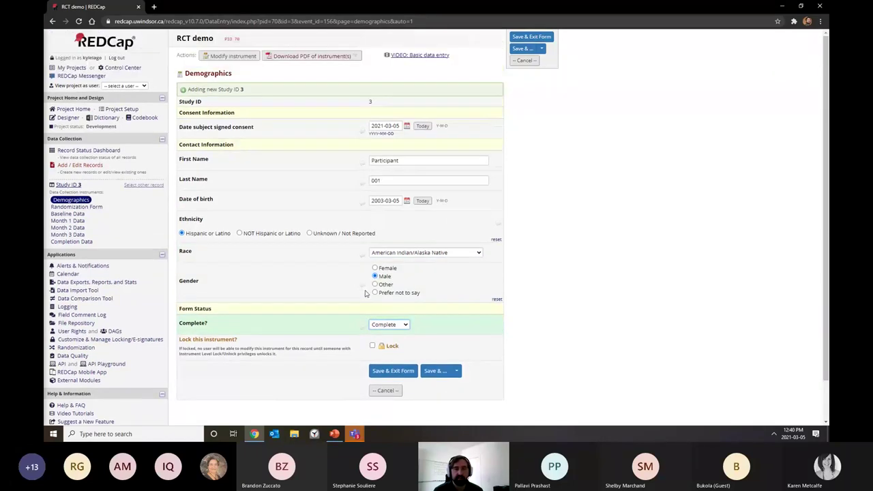
left_click(393, 370)
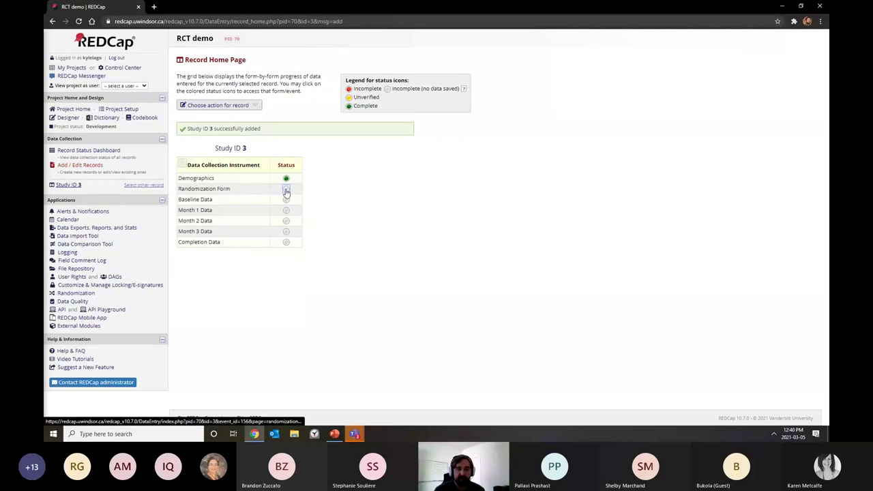
left_click(286, 191)
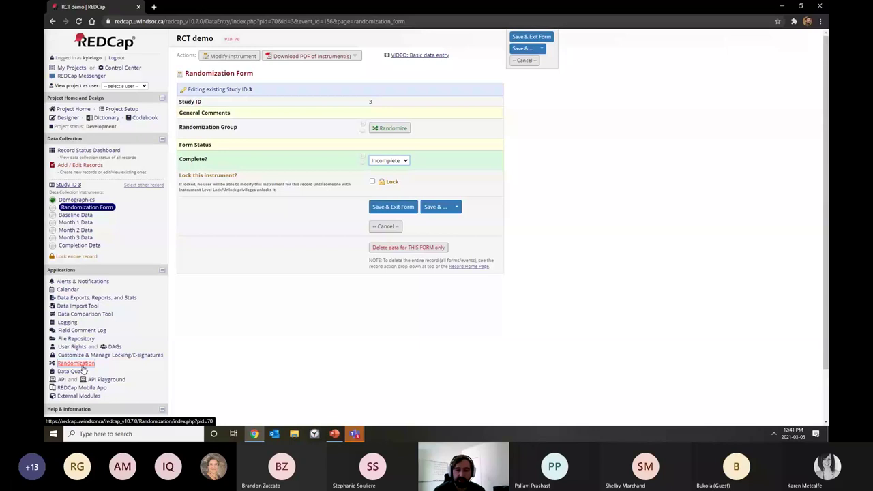
left_click(390, 129)
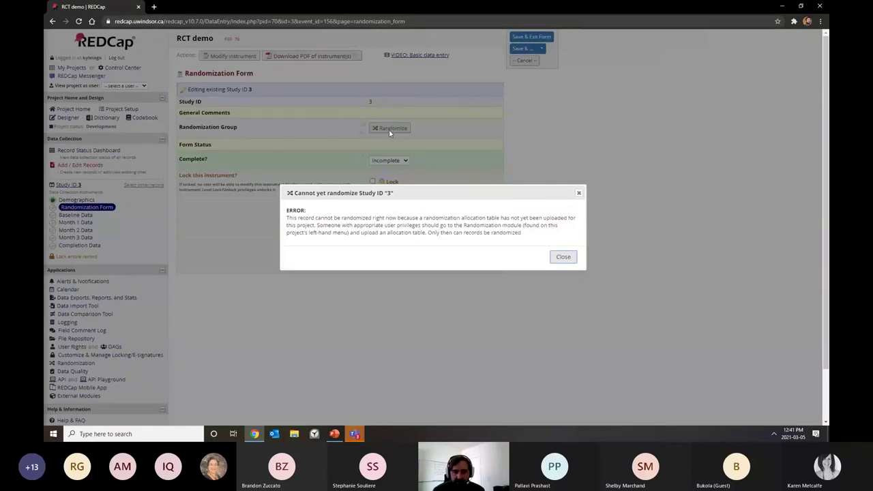
left_click_drag(287, 218, 302, 209)
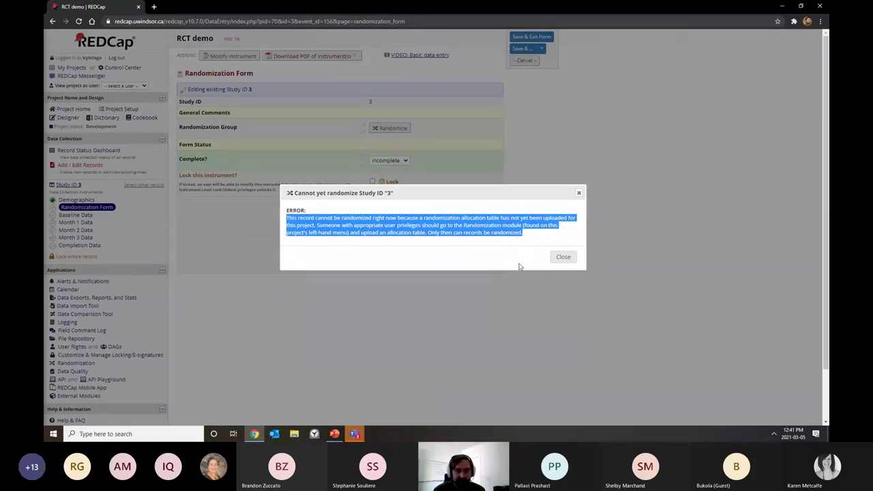
left_click(574, 257)
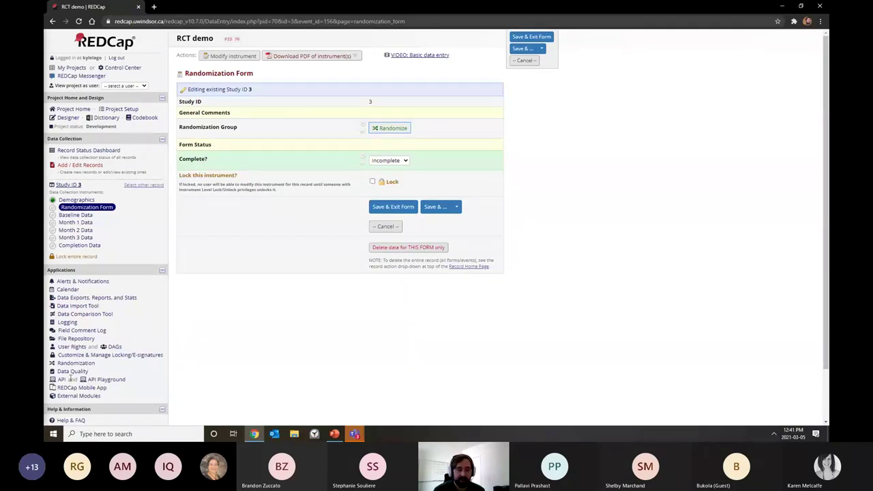
Step: Review randomization Steps 1–3, noting the production table isn't uploaded, then return to My Projects
left_click(88, 366)
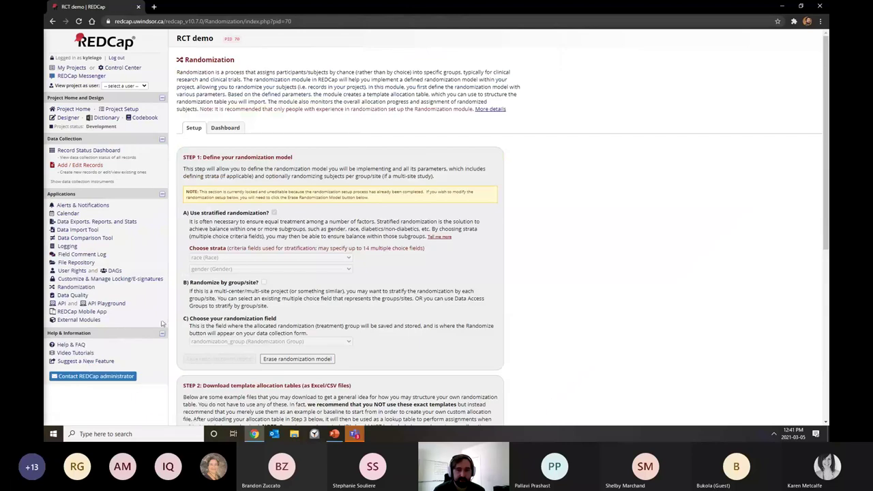
scroll(167, 316, "down", 3)
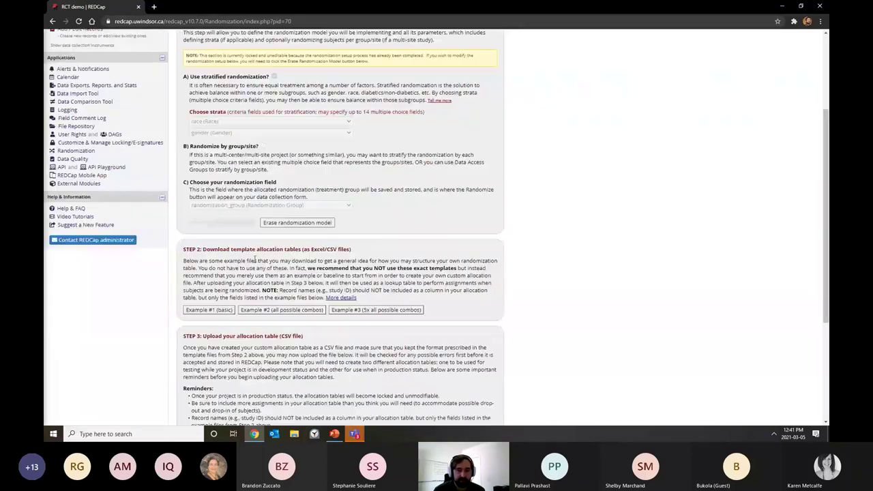
scroll(236, 175, "down", 1)
scroll(236, 175, "down", 3)
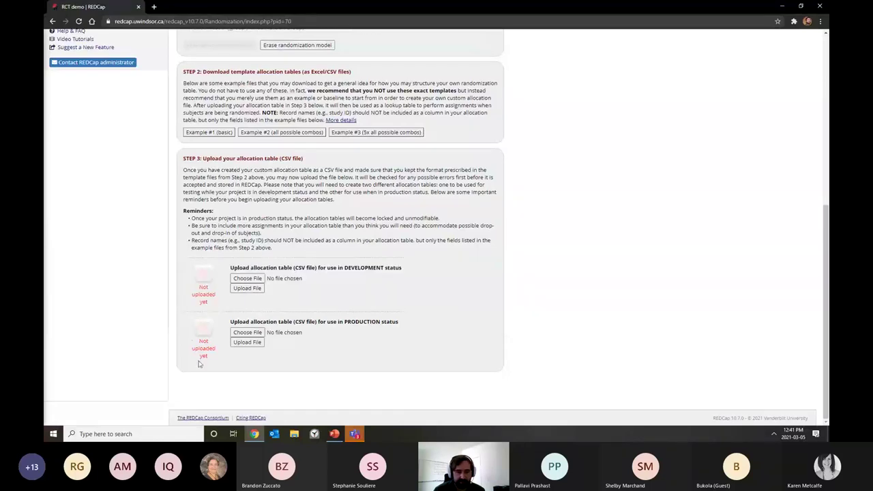
left_click_drag(194, 340, 211, 351)
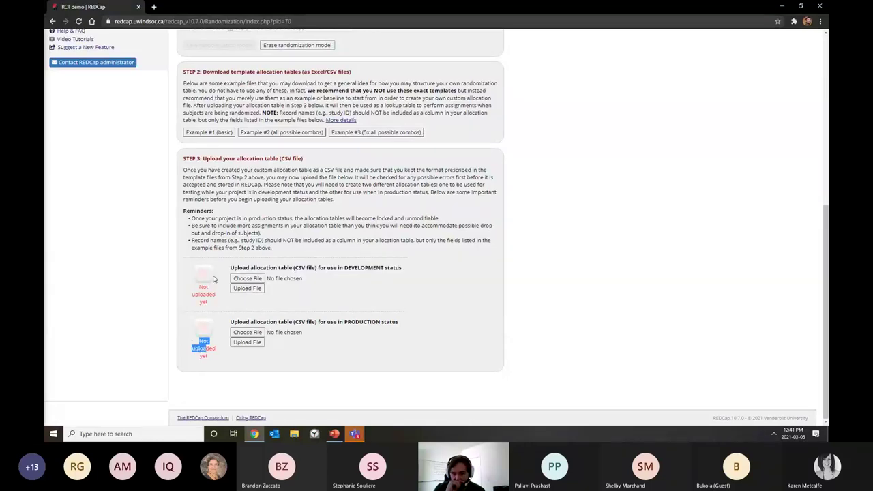
scroll(214, 278, "up", 1)
scroll(214, 278, "up", 3)
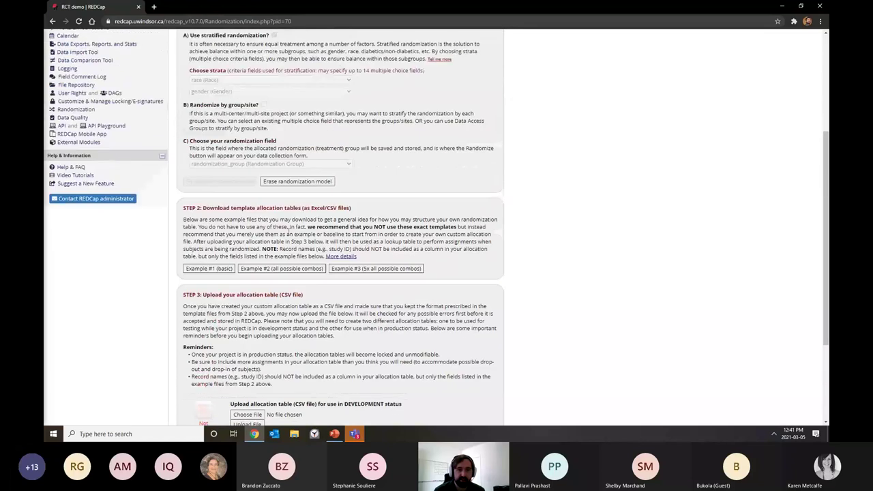
scroll(354, 275, "down", 1)
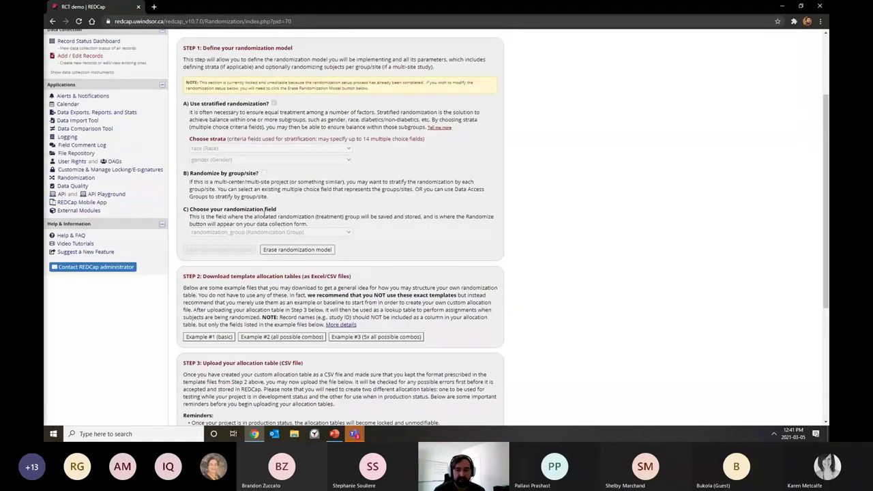
scroll(220, 179, "up", 1)
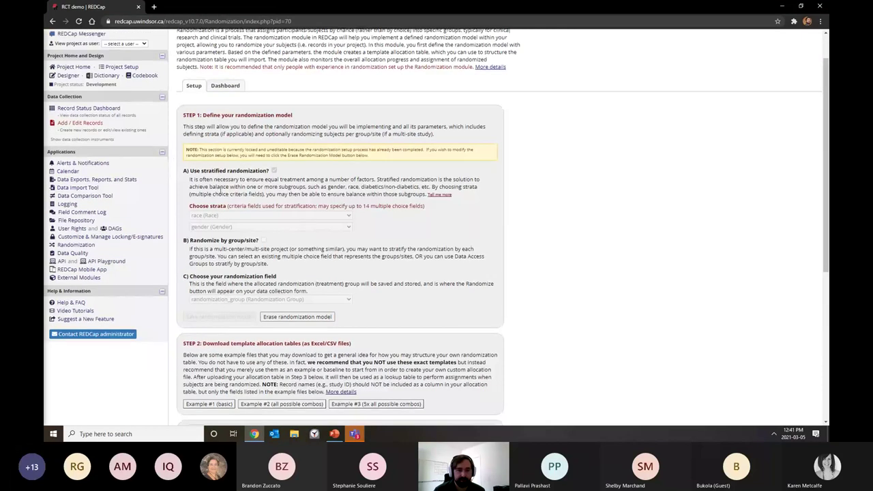
scroll(220, 182, "down", 1)
scroll(263, 233, "up", 1)
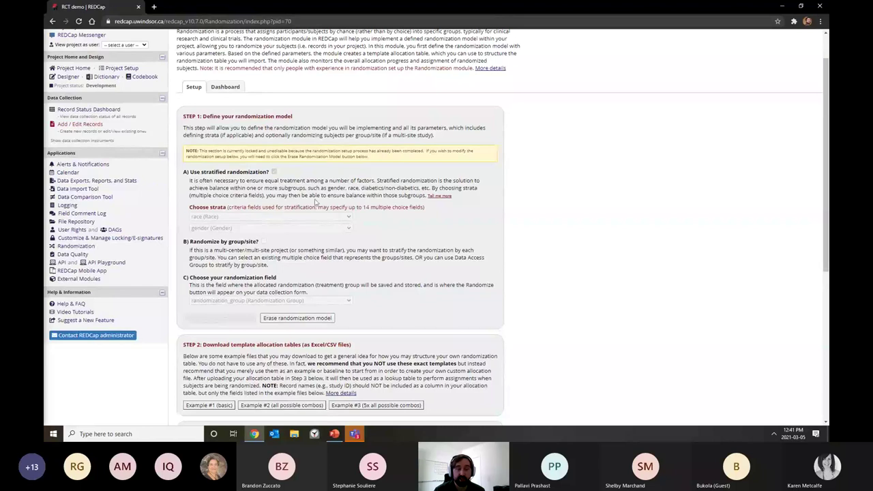
scroll(315, 179, "up", 1)
left_click(68, 67)
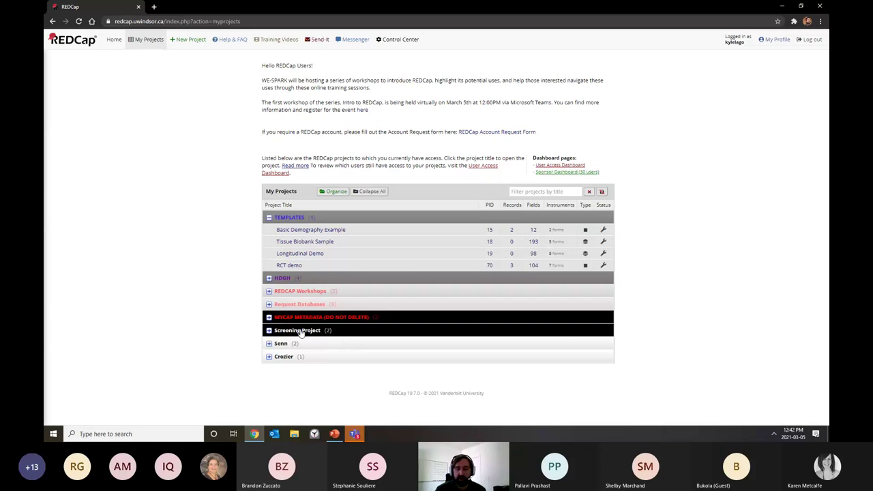
Step: Expand the Screening Project group and open the UWindsor Covid-19 Screening Database project
left_click(298, 331)
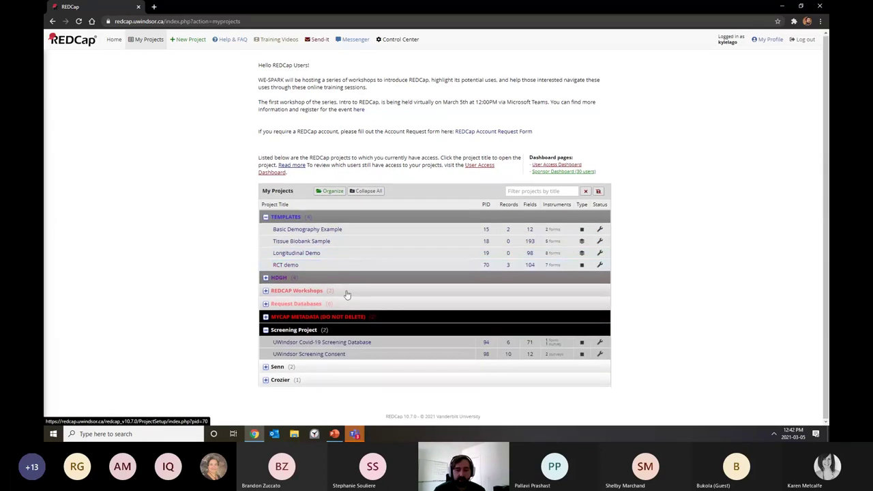
left_click(339, 345)
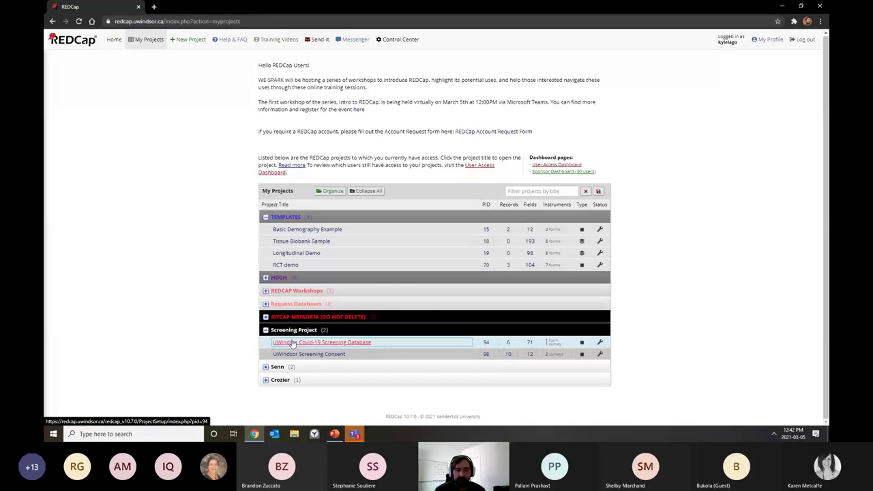
left_click(342, 345)
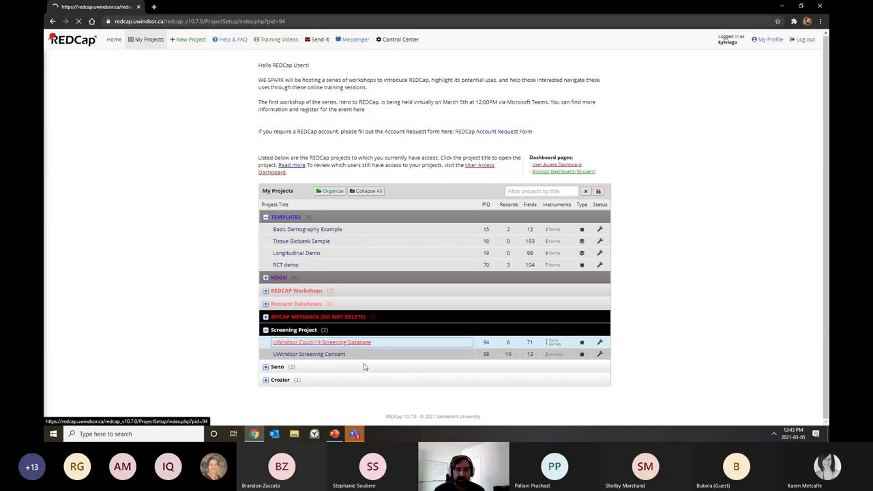
scroll(339, 227, "down", 3)
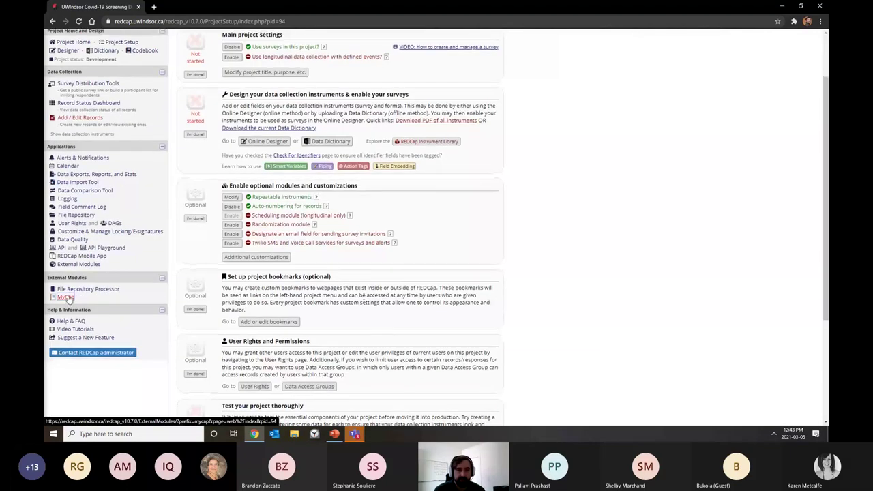
Step: Open record 6, UWS.003, from the Add / Edit Records list
scroll(152, 89, "up", 3)
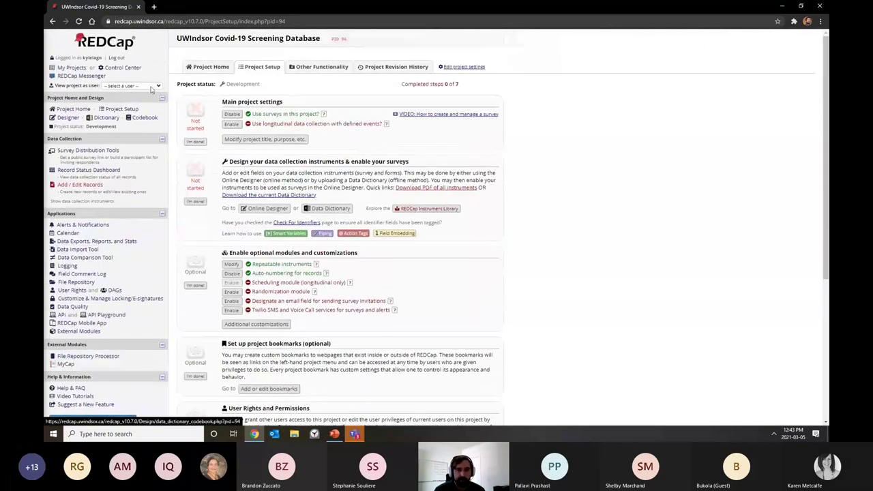
left_click(77, 186)
left_click(371, 144)
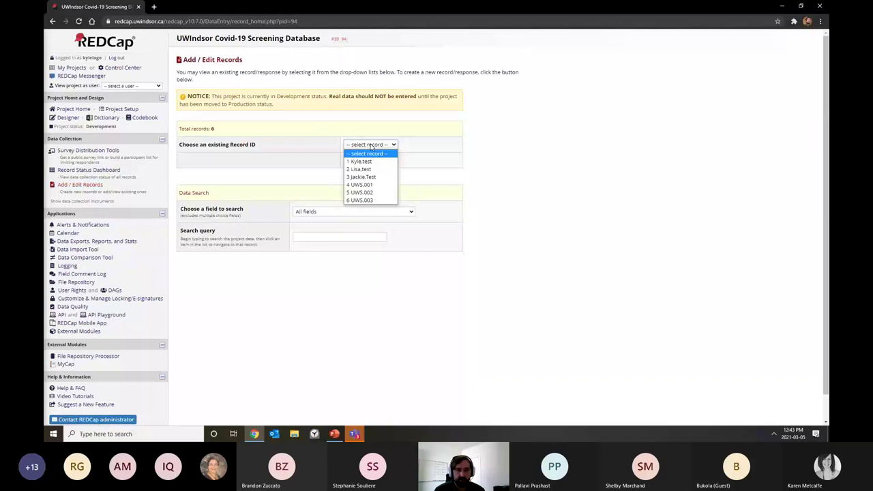
left_click(372, 199)
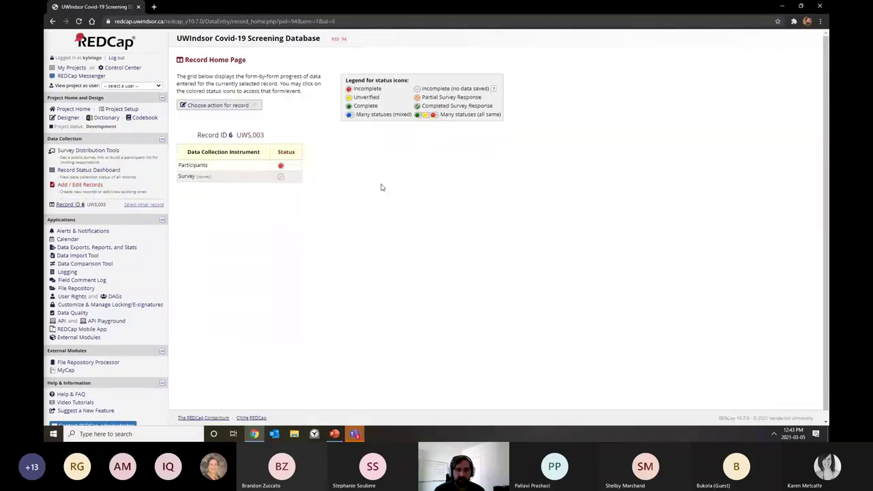
Step: Review record 6's Participants and Survey forms, then go to the MyCap module
left_click(282, 166)
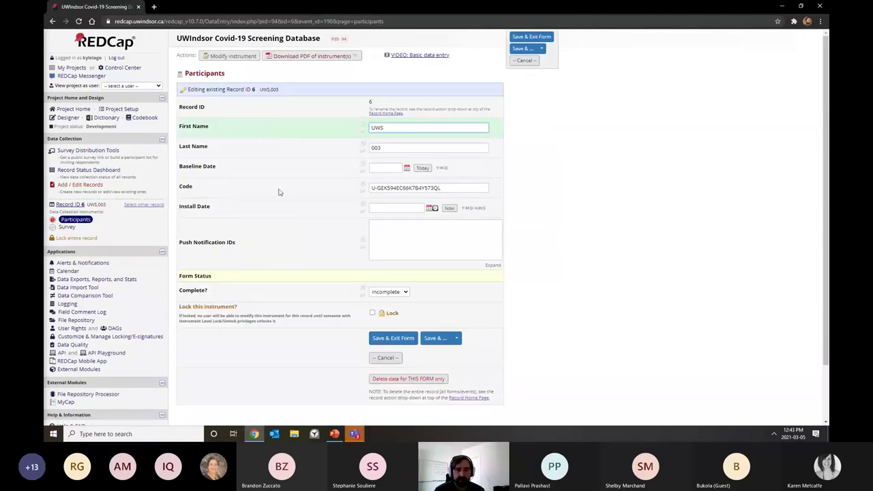
left_click(52, 22)
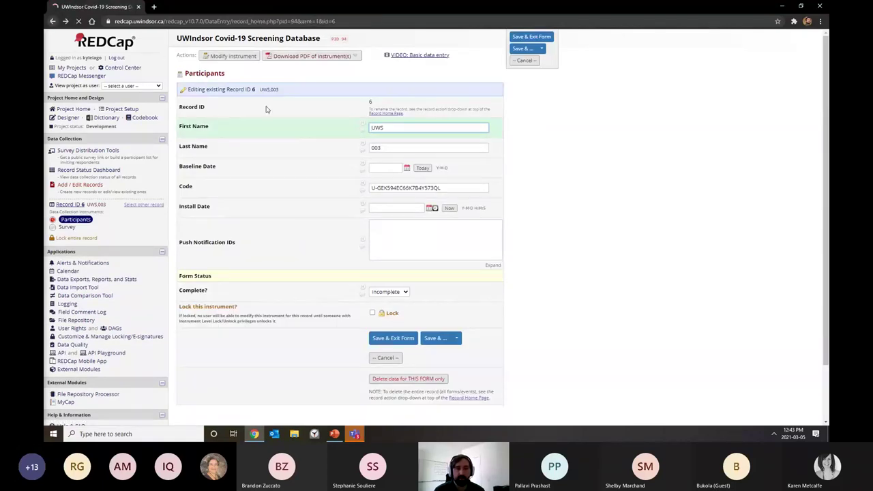
left_click(282, 178)
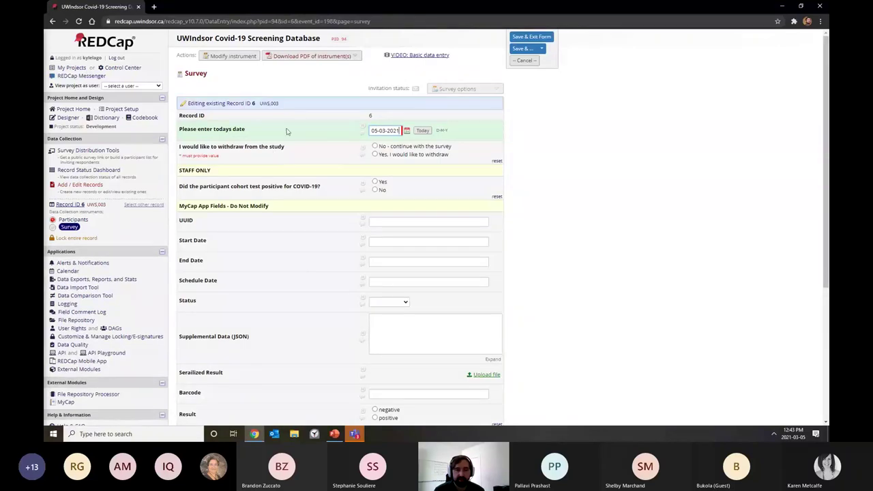
scroll(59, 328, "down", 2)
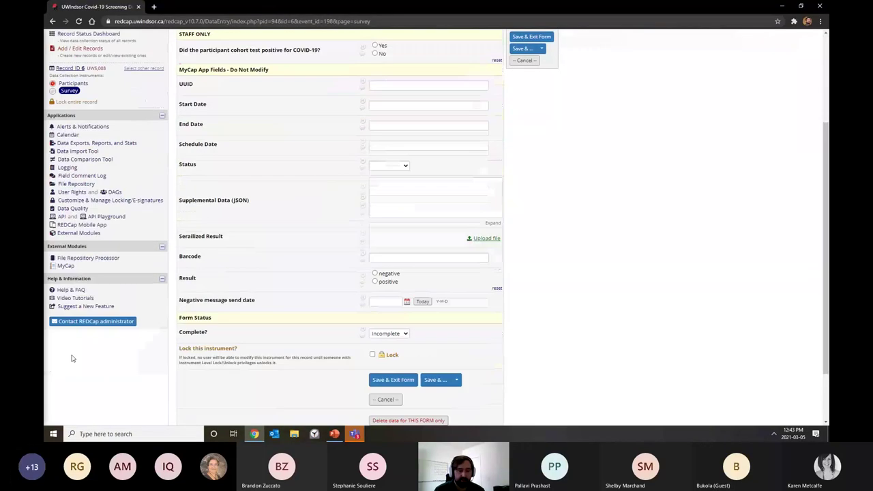
left_click(66, 266)
Step: Open the first test participant's MyCap profile, messages and QR code without saving the form
left_click(436, 259)
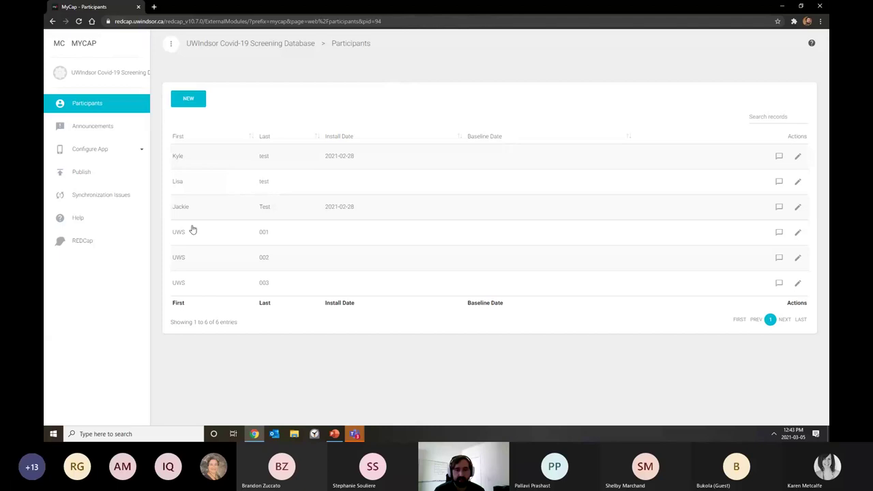
left_click(103, 150)
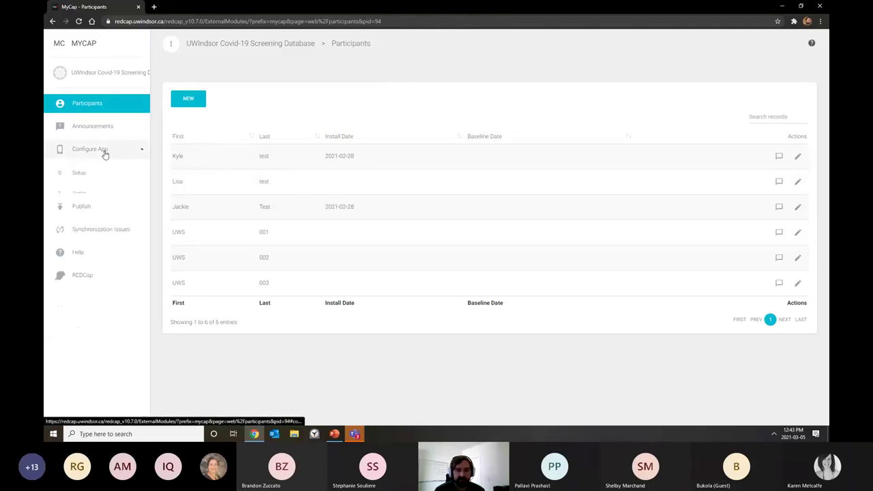
left_click(799, 158)
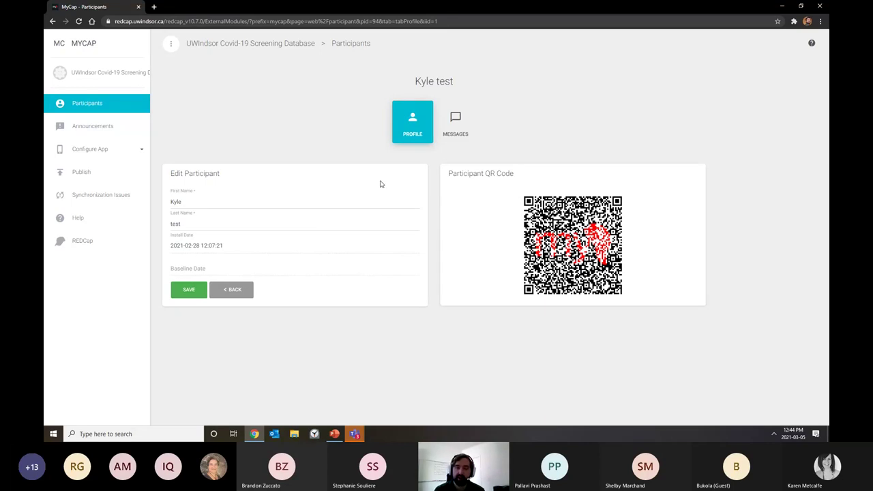
left_click(440, 122)
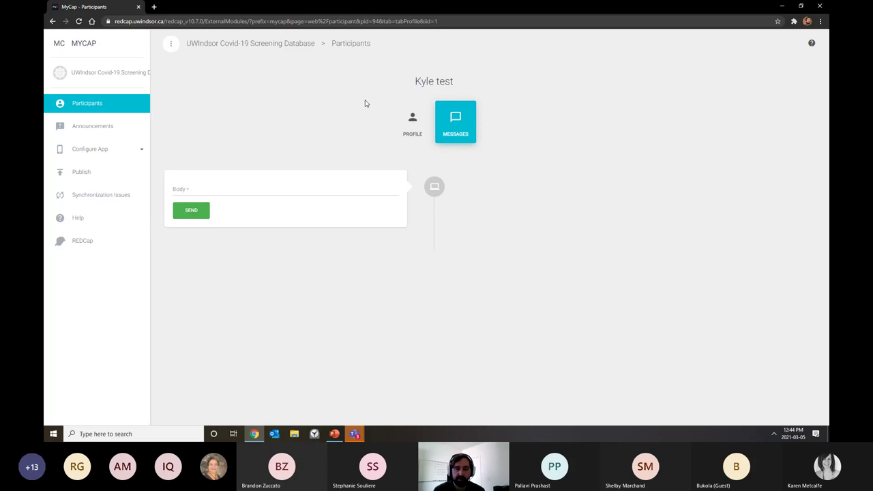
left_click(414, 118)
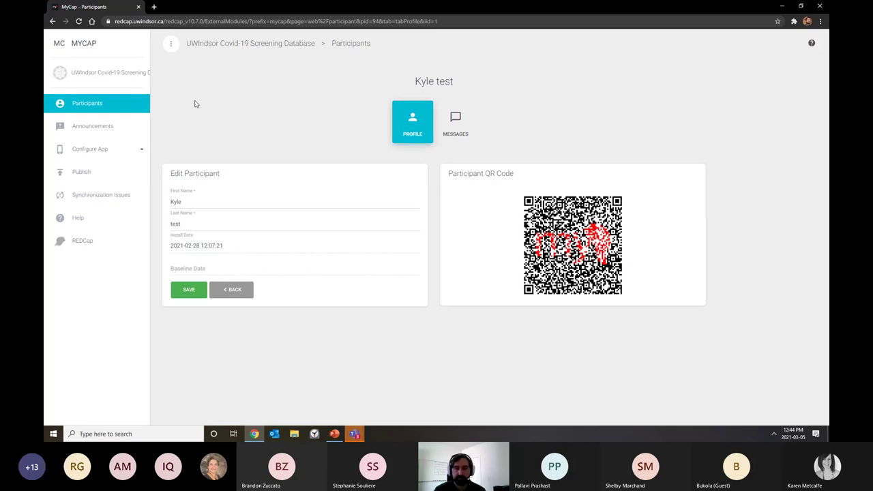
Step: Restore the browser and return from MyCap to the project's setup page
left_click(250, 438)
left_click(250, 437)
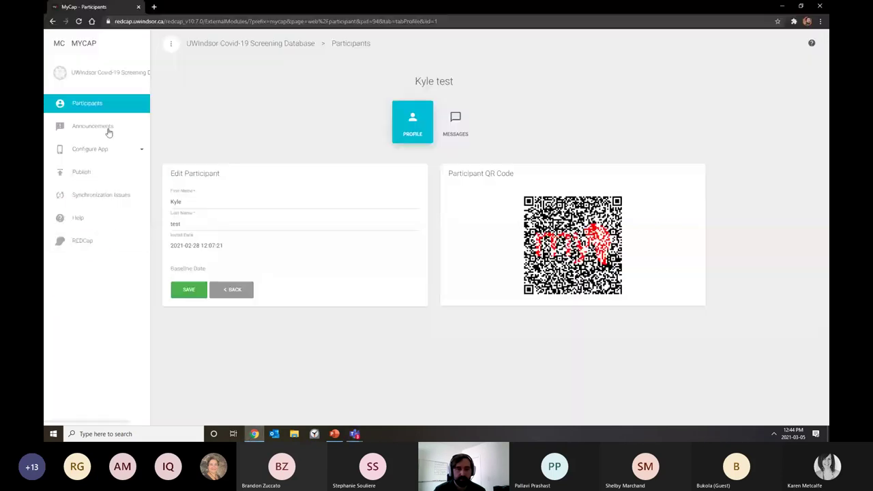
left_click(79, 240)
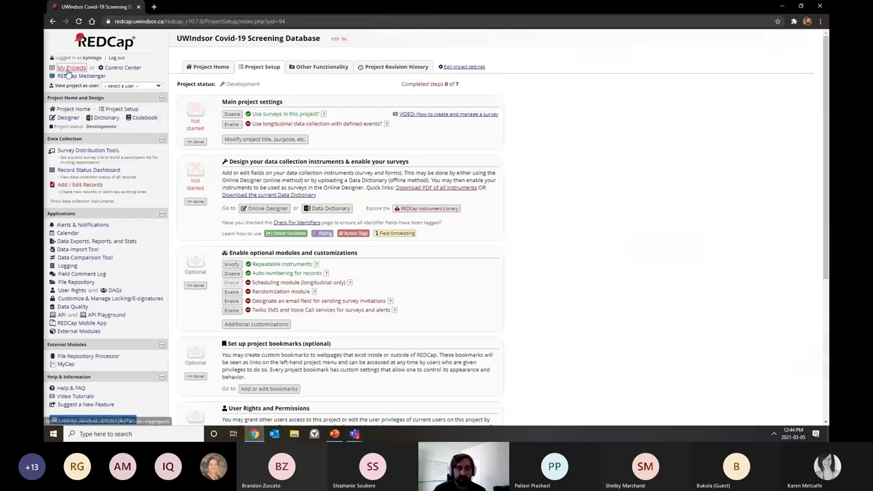
Step: Open the REDCap Account Request Form project from the Request Databases group in My Projects
left_click(72, 67)
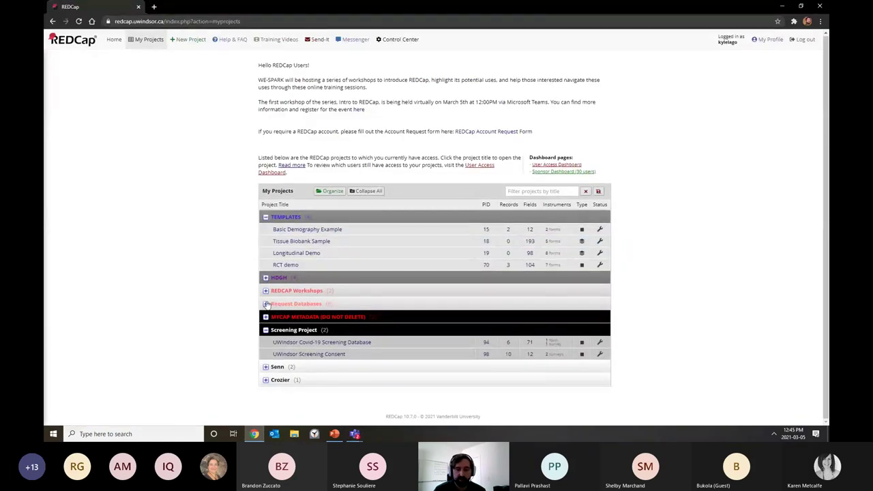
left_click(266, 304)
scroll(357, 276, "down", 2)
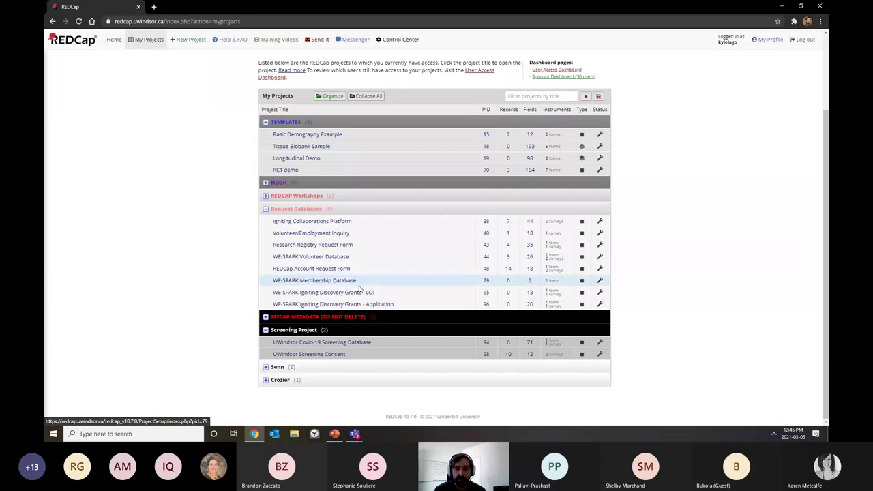
left_click(315, 270)
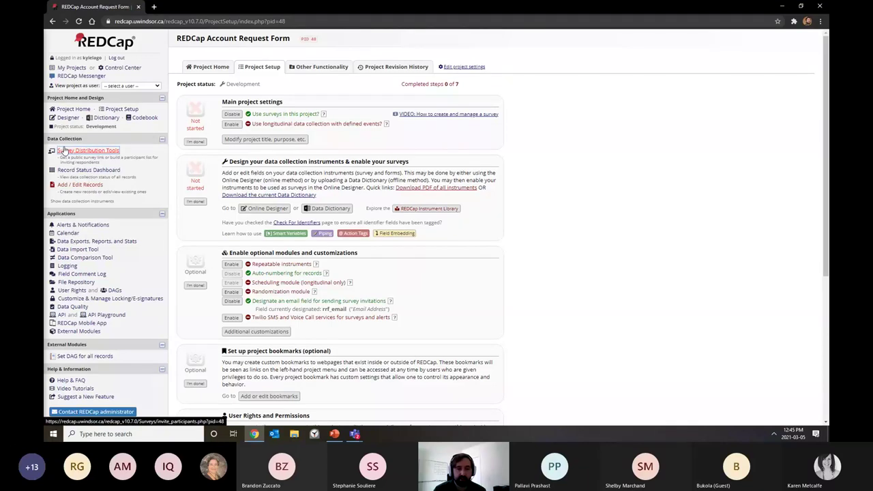
Step: Open the Account Request Form's public survey in a new tab, stop meeting screen sharing, and return
left_click(74, 153)
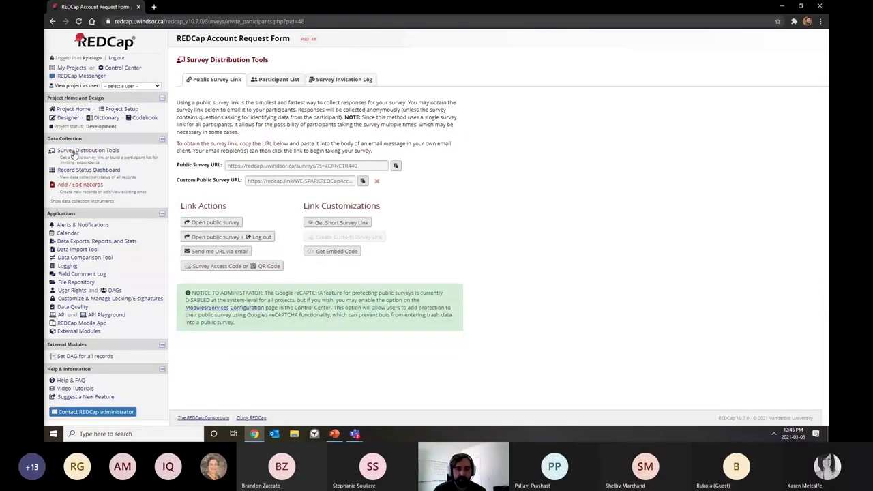
left_click(209, 224)
mouse_move(353, 434)
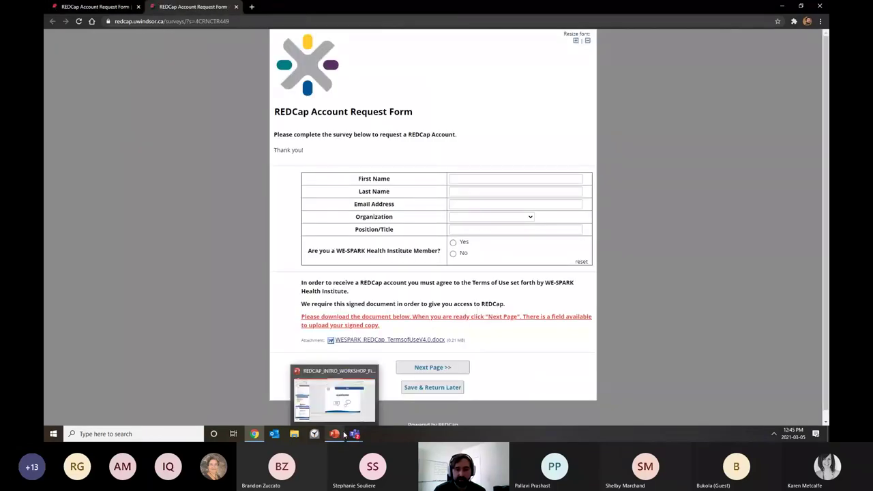
left_click(399, 386)
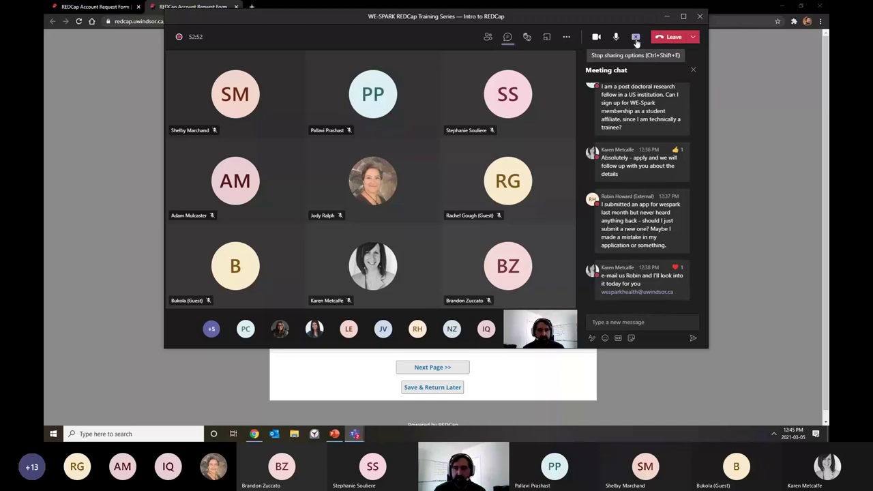
left_click(635, 39)
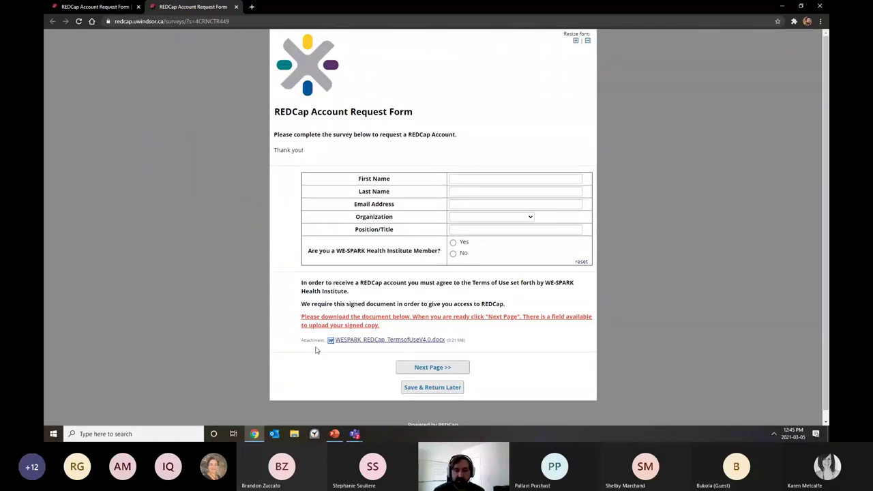
left_click(90, 8)
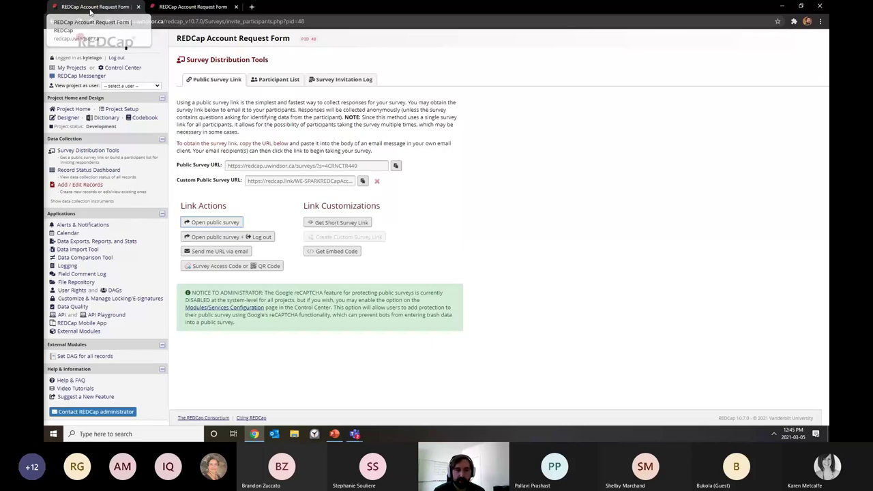
Step: View the Record Status Dashboard's 14 records, then go back to My Projects
left_click(91, 170)
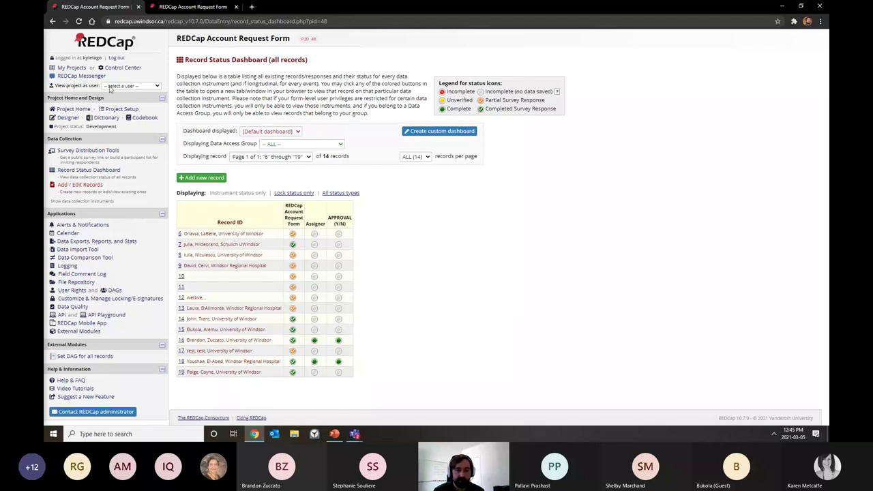
left_click(98, 39)
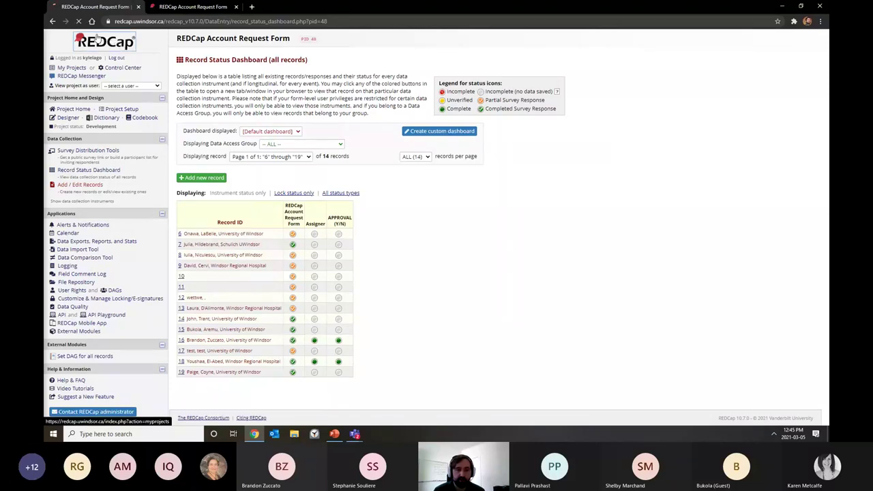
scroll(300, 177, "down", 3)
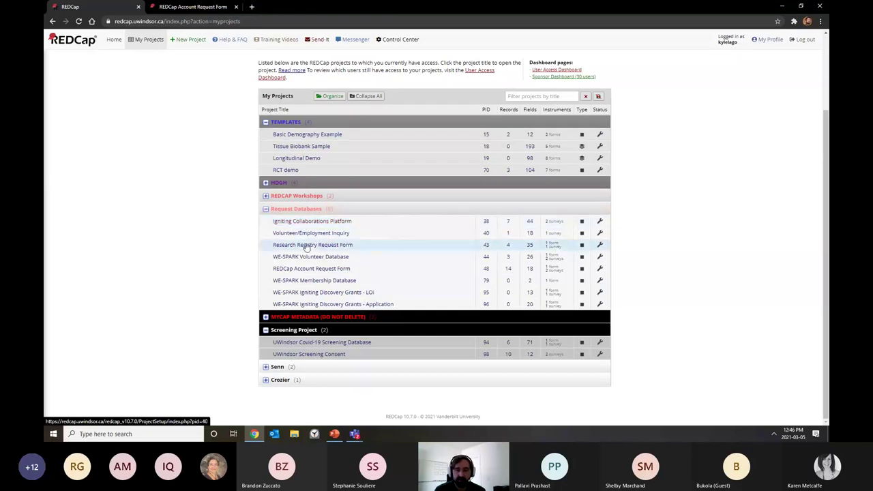
Step: Open the Account Request Form project and review its three email alerts, including WRH Account Request
left_click(294, 270)
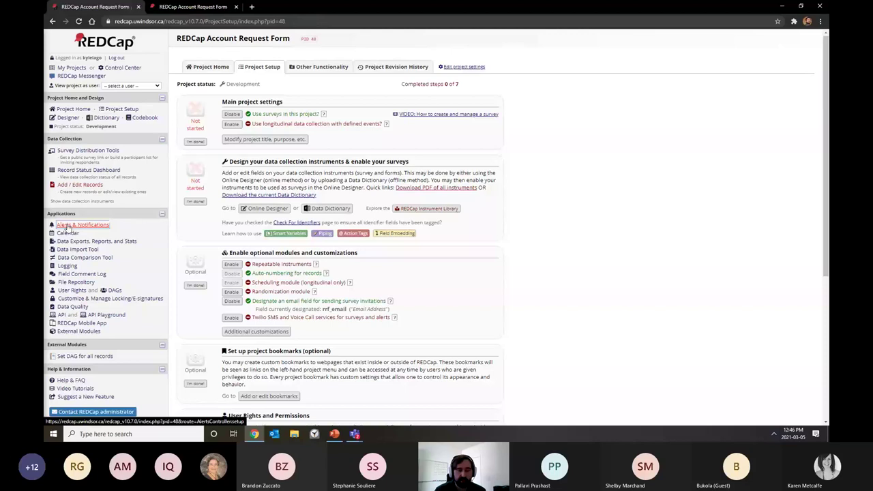
left_click(68, 227)
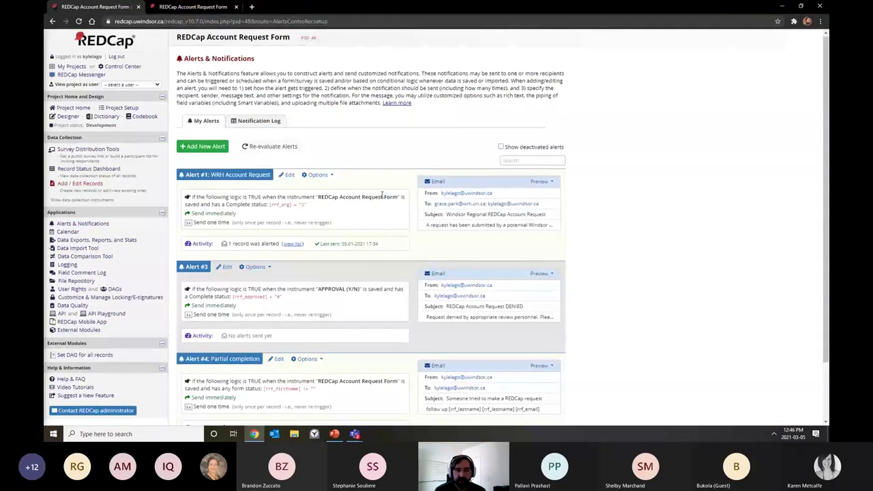
scroll(341, 204, "down", 1)
scroll(277, 197, "up", 1)
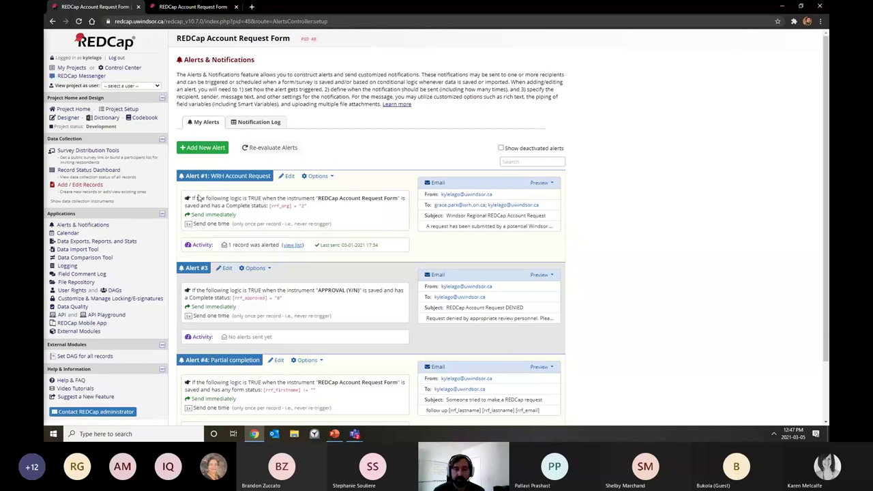
scroll(287, 191, "down", 2)
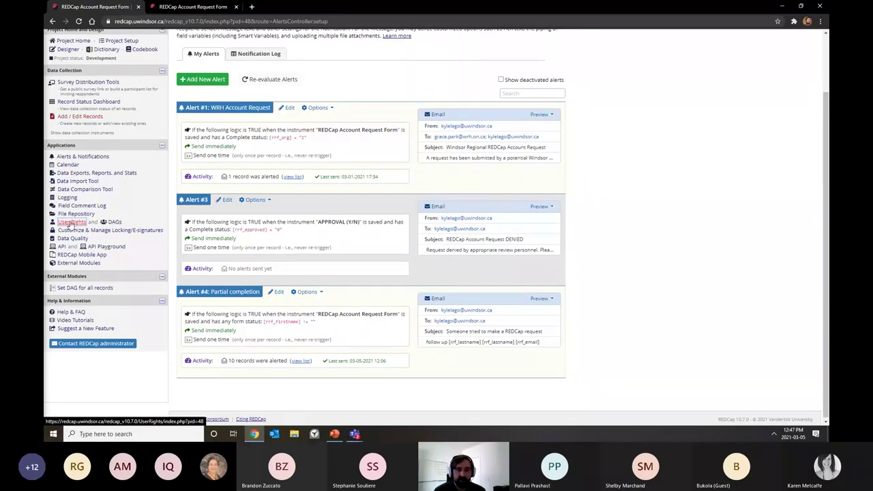
Step: Review the Account Request Form project's User Rights page, then return to My Projects
left_click(66, 225)
scroll(257, 246, "down", 1)
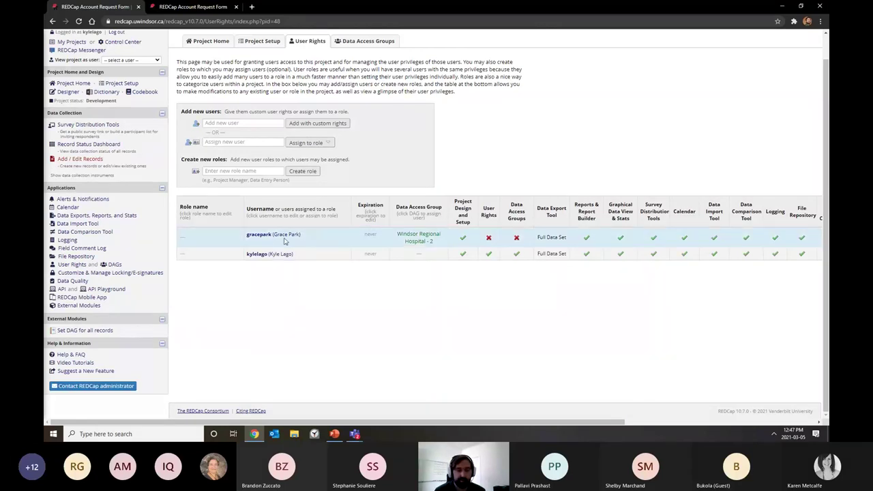
scroll(291, 225, "up", 1)
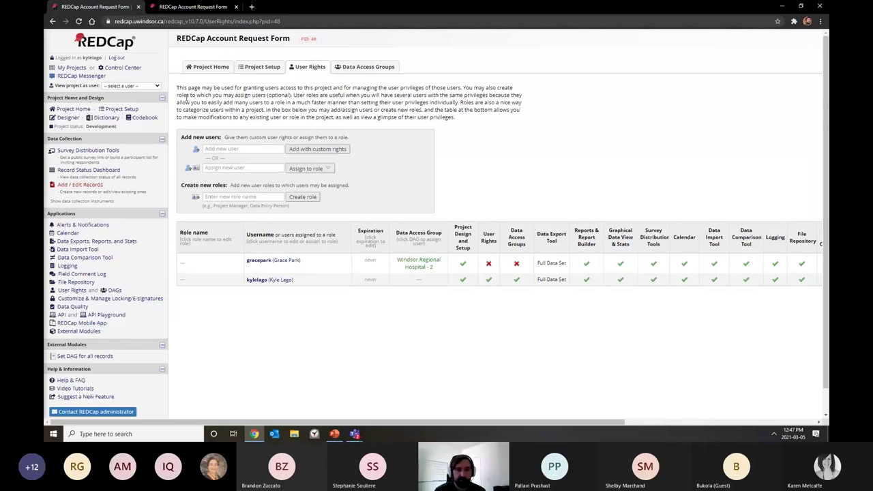
left_click(83, 45)
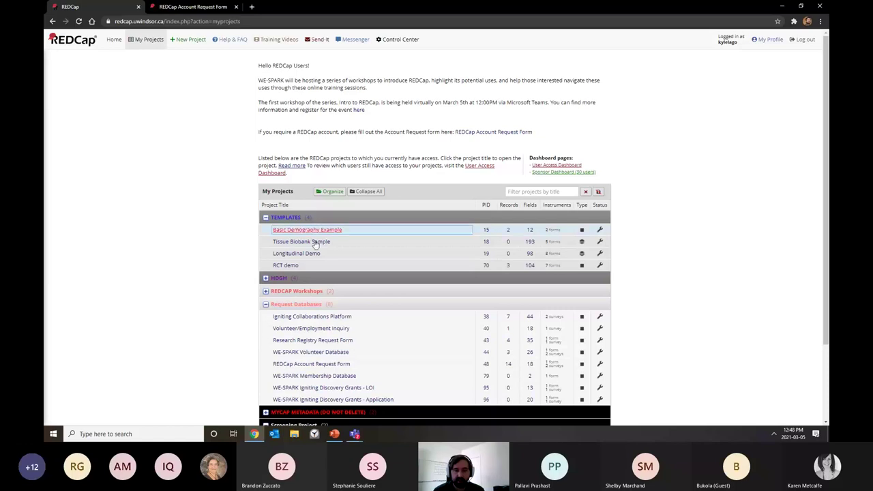
Step: Bring the PowerPoint deck with the QUESTIONS? slide to the front
mouse_move(354, 434)
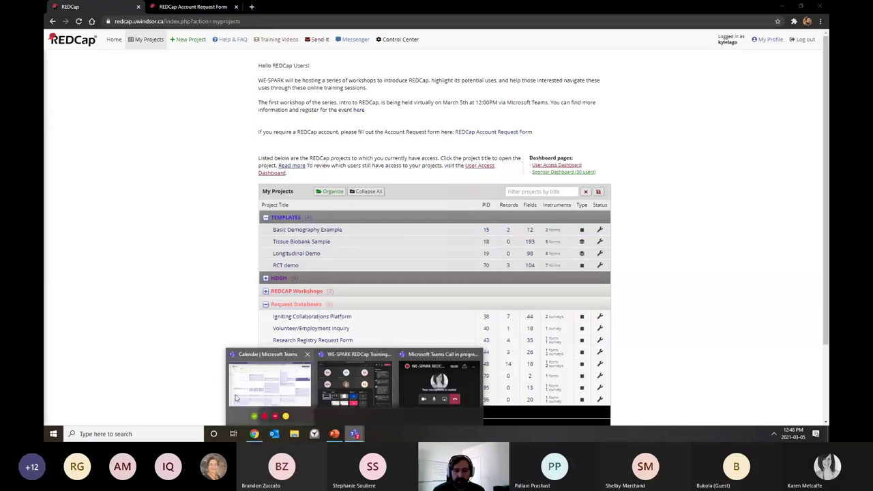
mouse_move(447, 369)
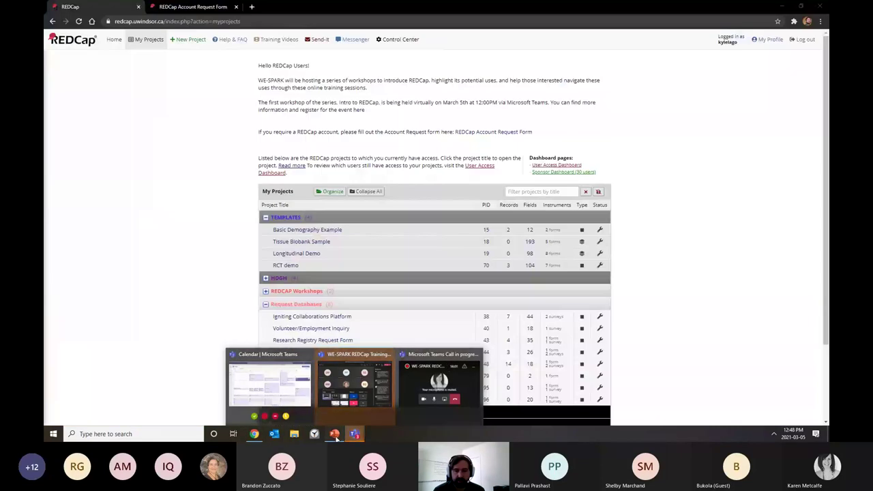
left_click(334, 434)
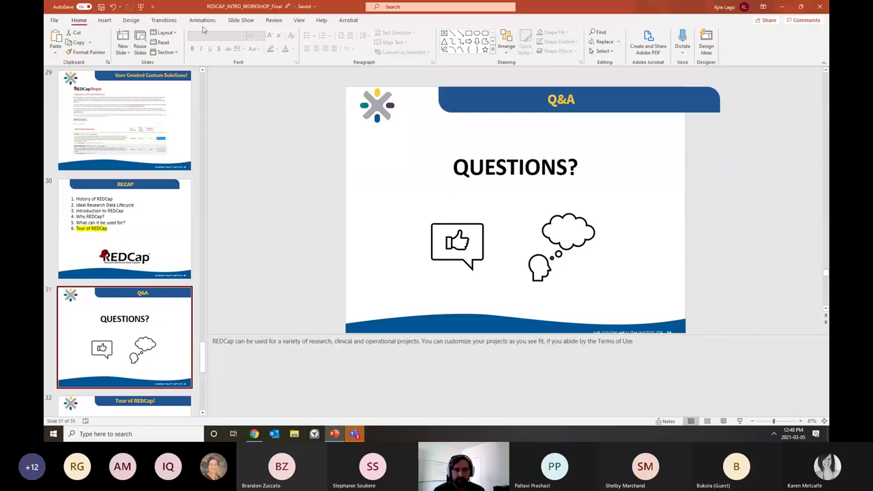
Step: Start the slideshow from the current QUESTIONS? slide
left_click(246, 20)
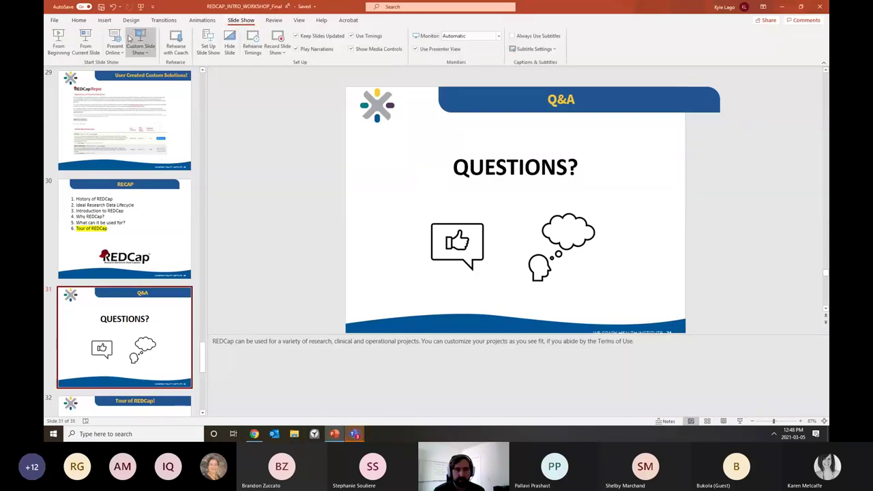
left_click(85, 42)
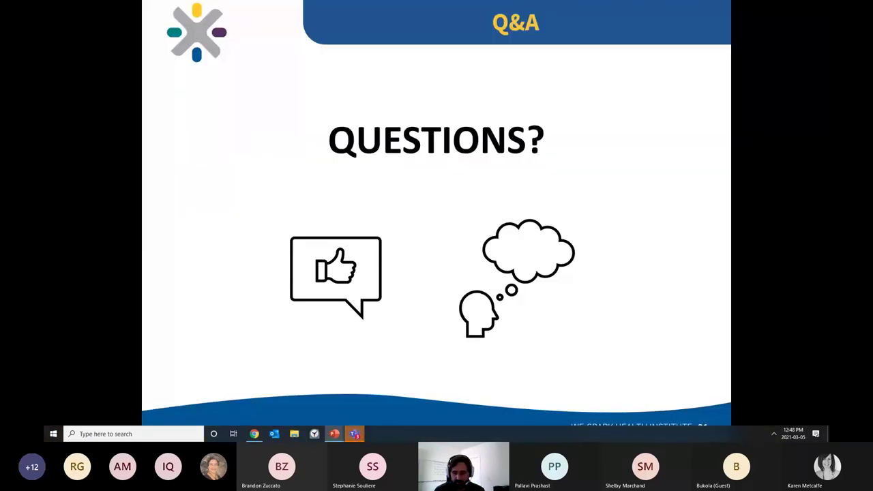
key("Left")
key("Right")
Step: Advance to the Helpful Resources slide and open the REDCap documents link
key("Left")
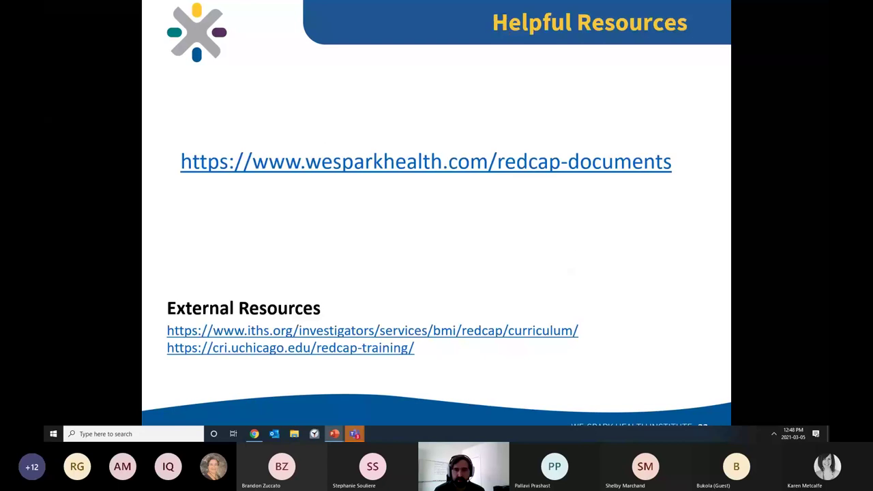
key("Left")
key("Right")
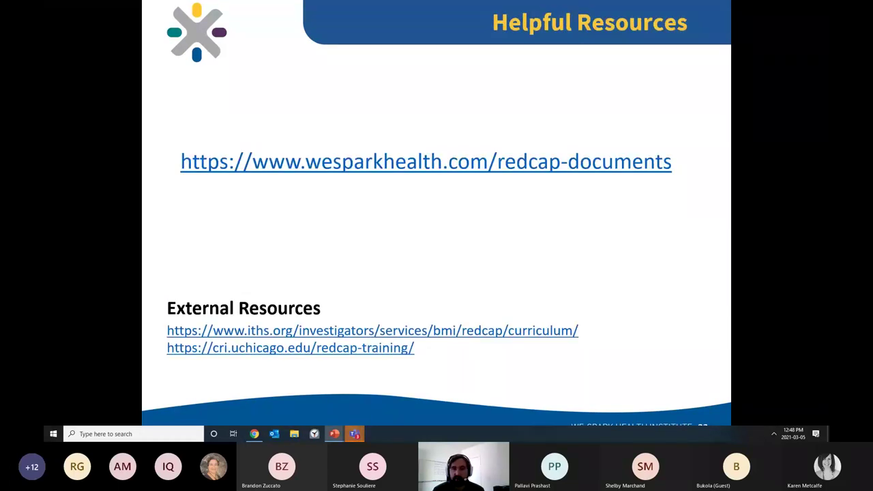
left_click(309, 169)
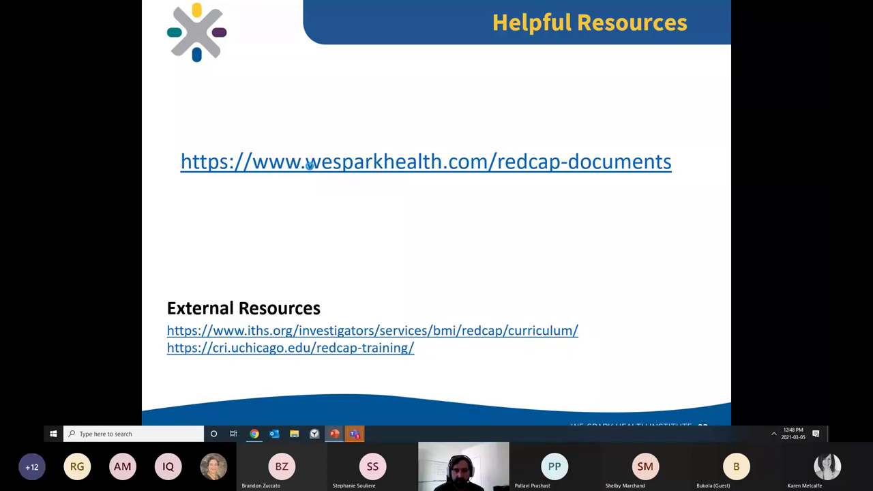